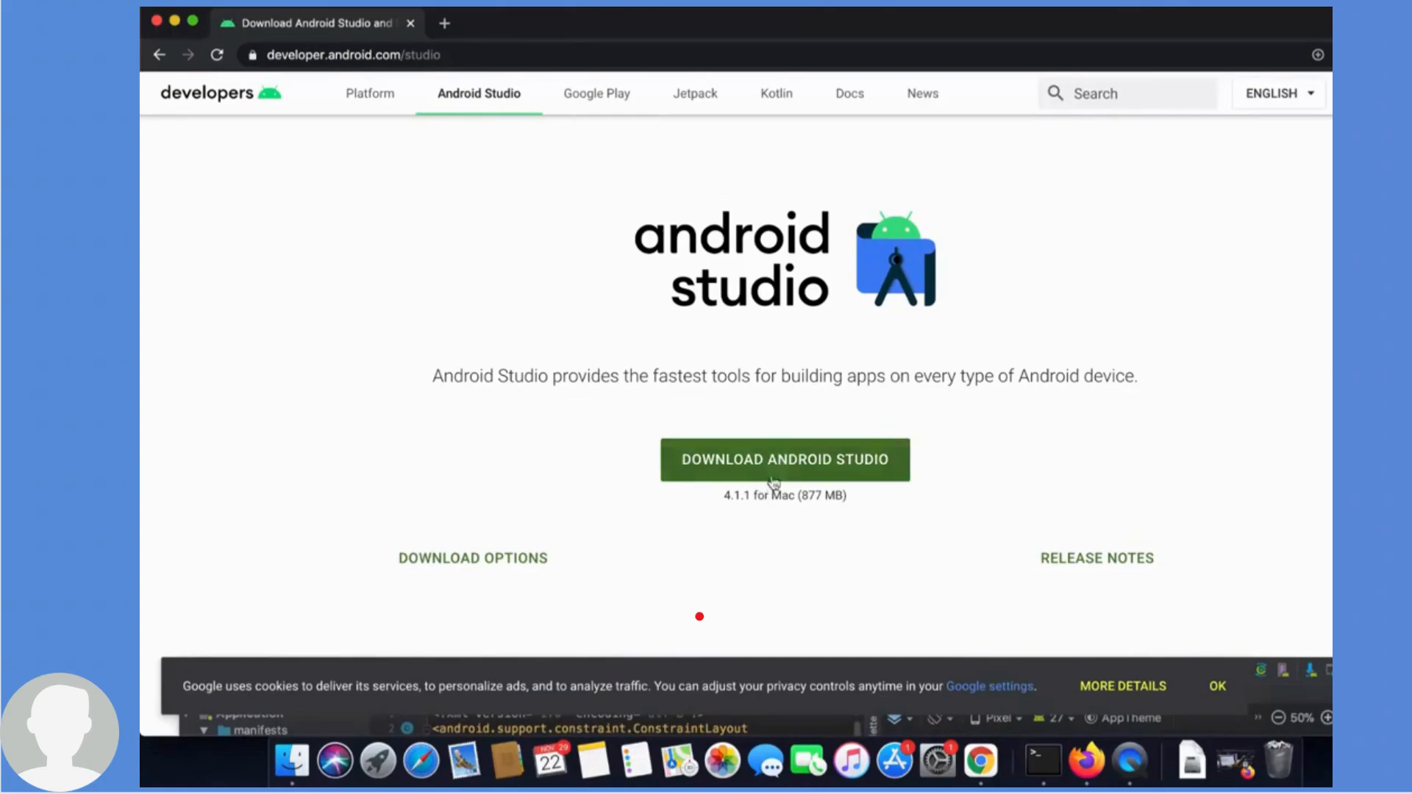
- Accept the terms and conditions and download Android Studio for Mac, dismissing the cookie notice
left_click(763, 468)
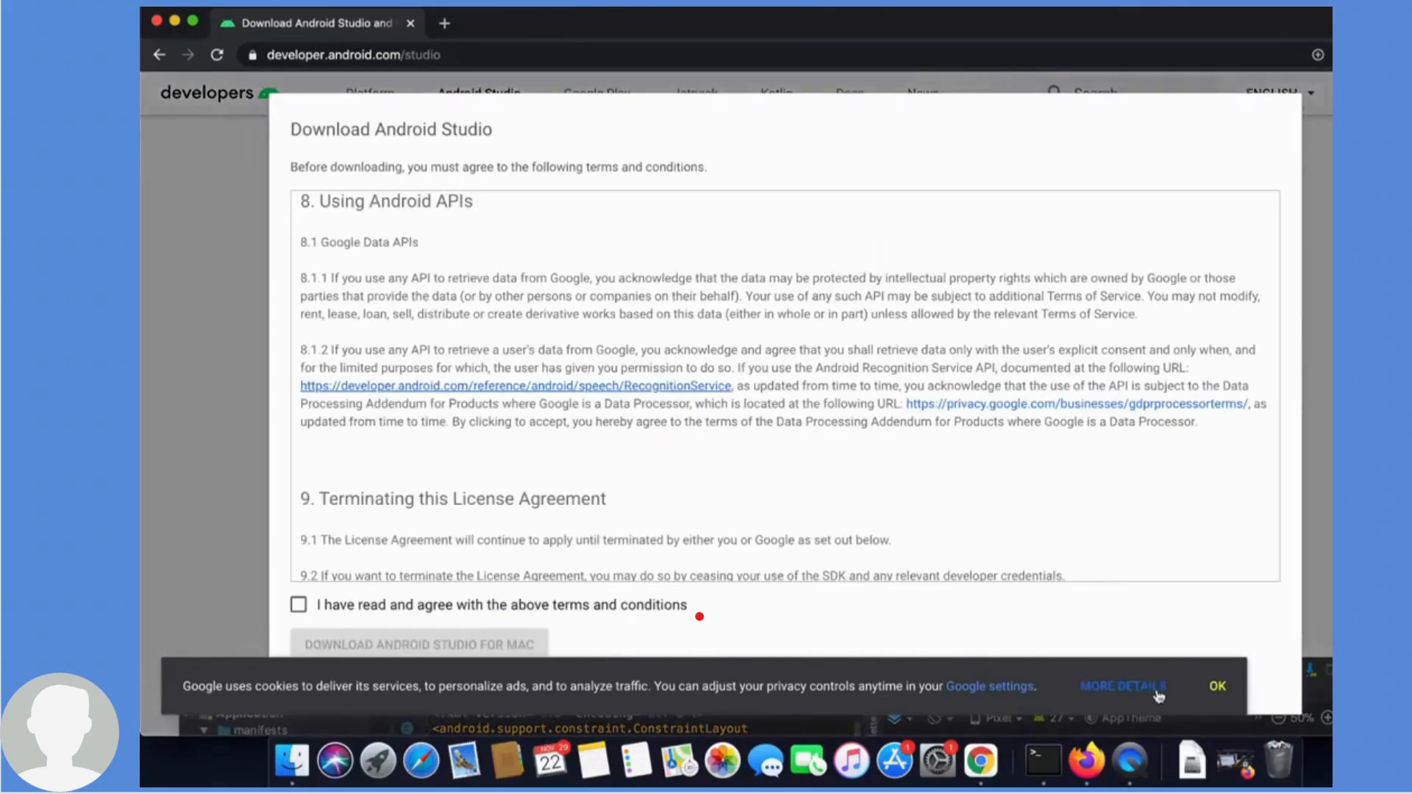
left_click(1215, 685)
scroll(456, 439, "down", 10)
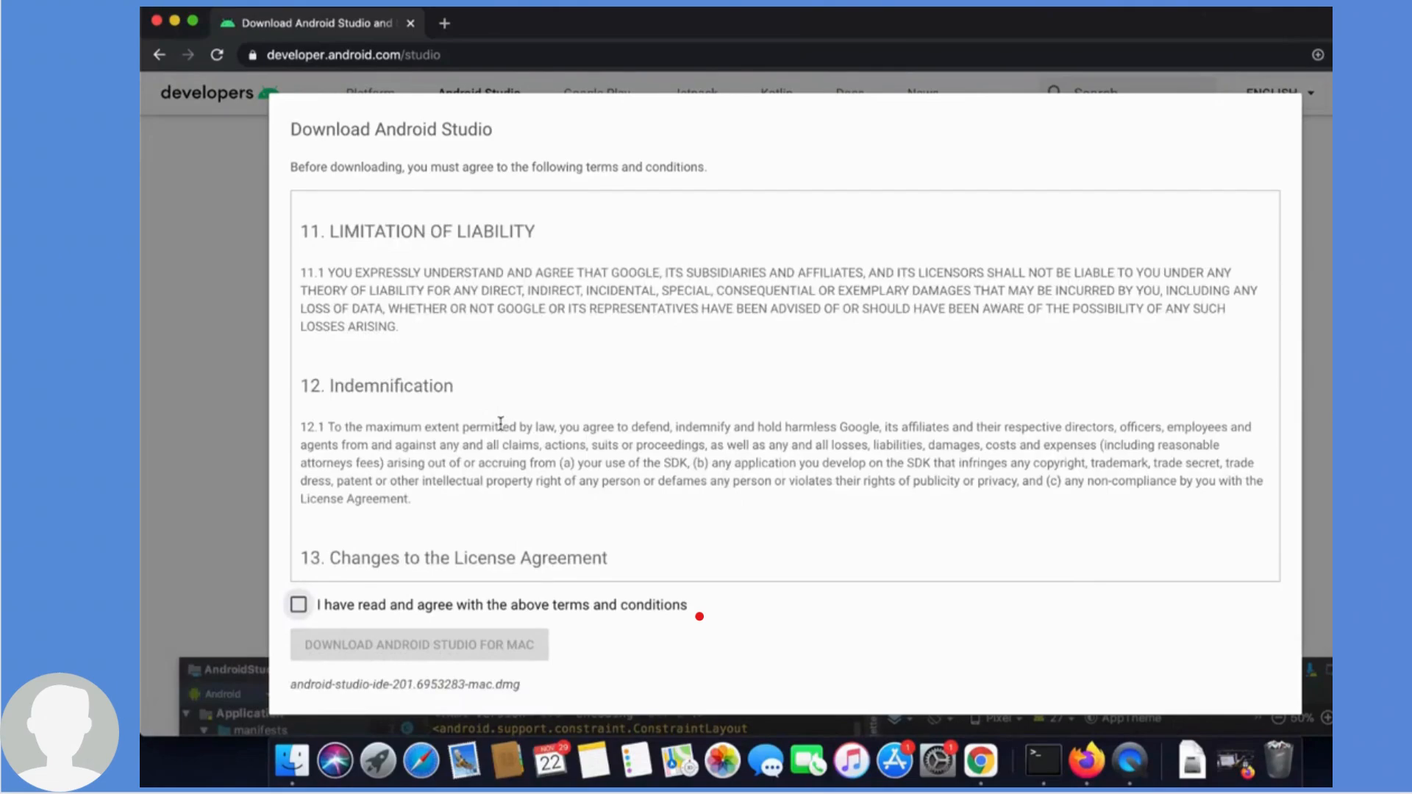
scroll(500, 424, "down", 5)
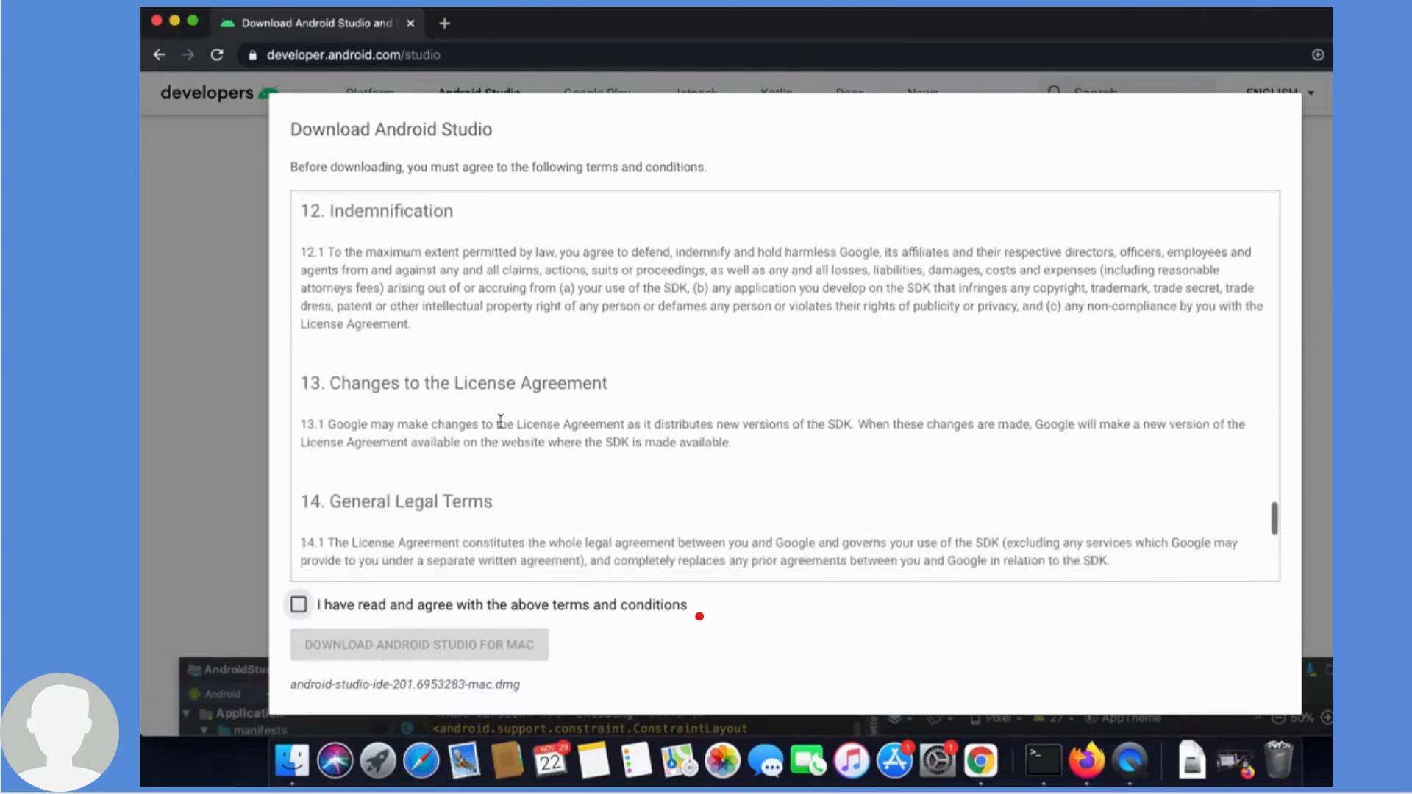
left_click(300, 607)
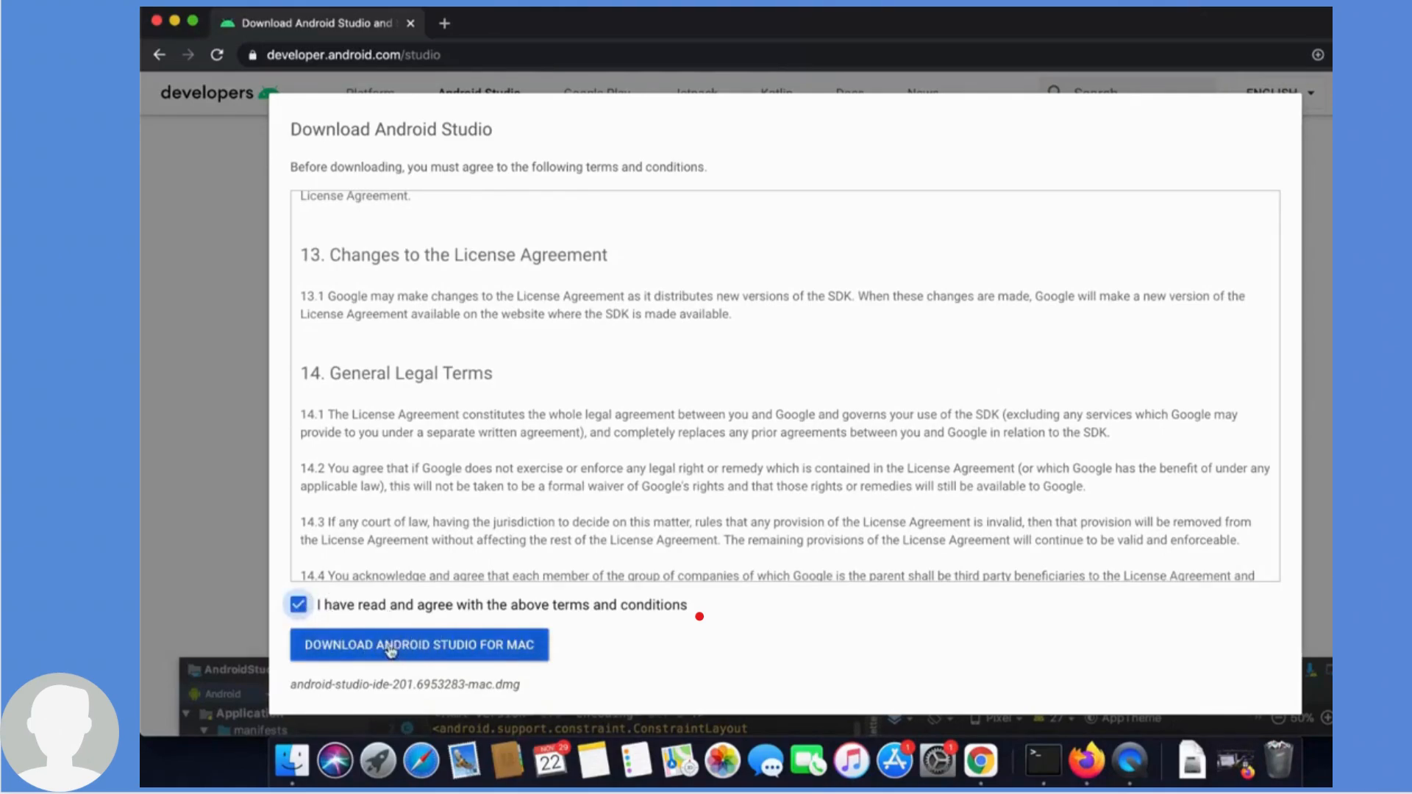
left_click(433, 647)
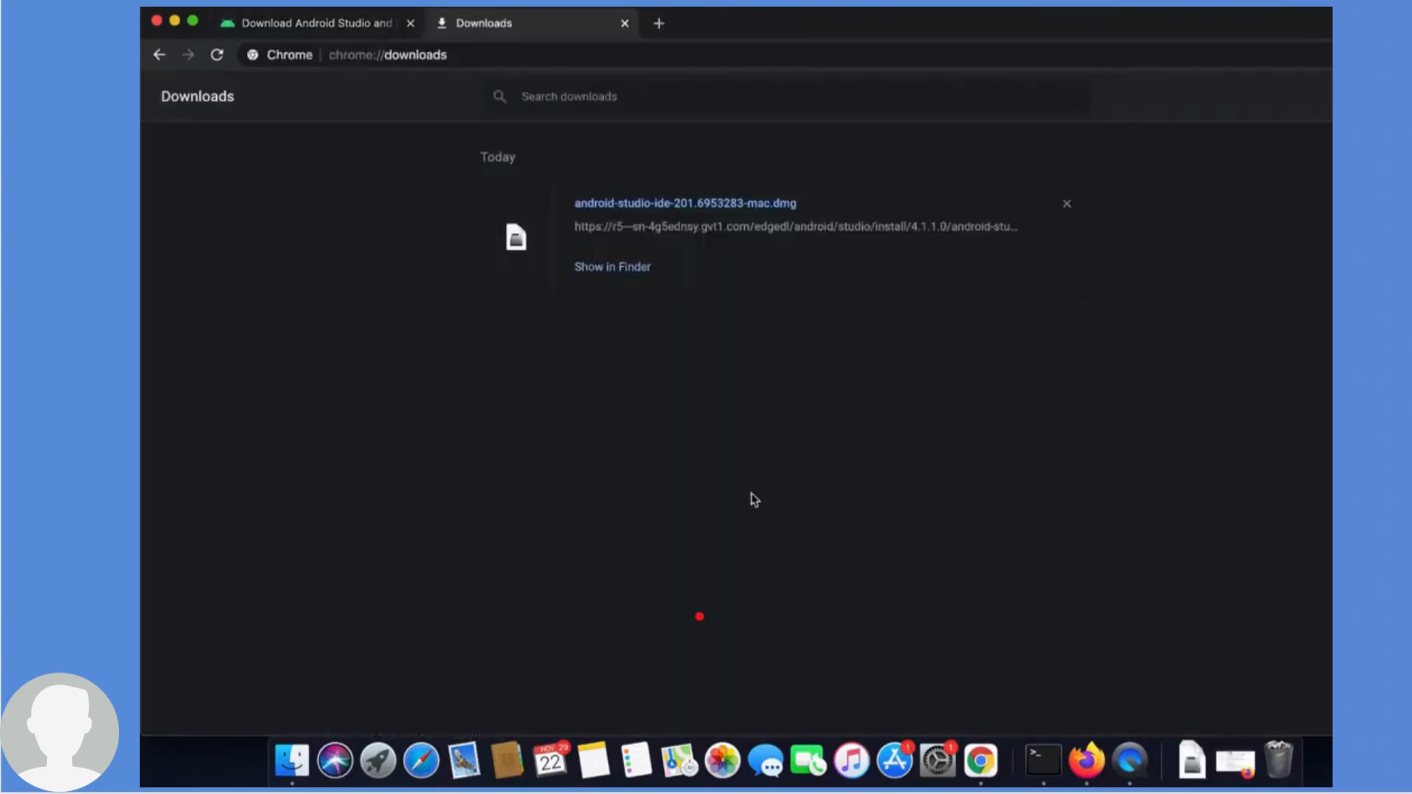
- Open the downloaded android-studio dmg and install Android Studio by moving it into the Applications folder
left_click(650, 206)
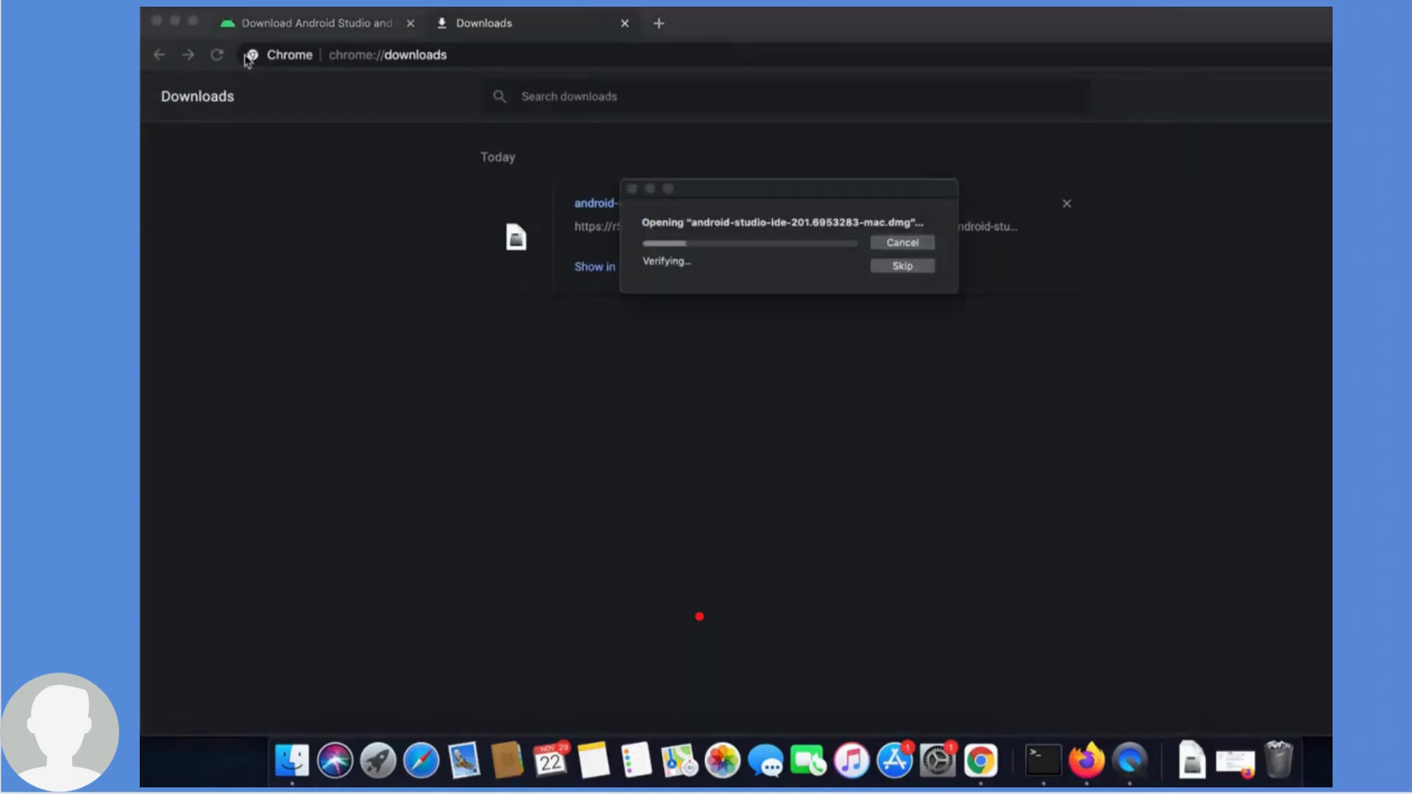
left_click(174, 22)
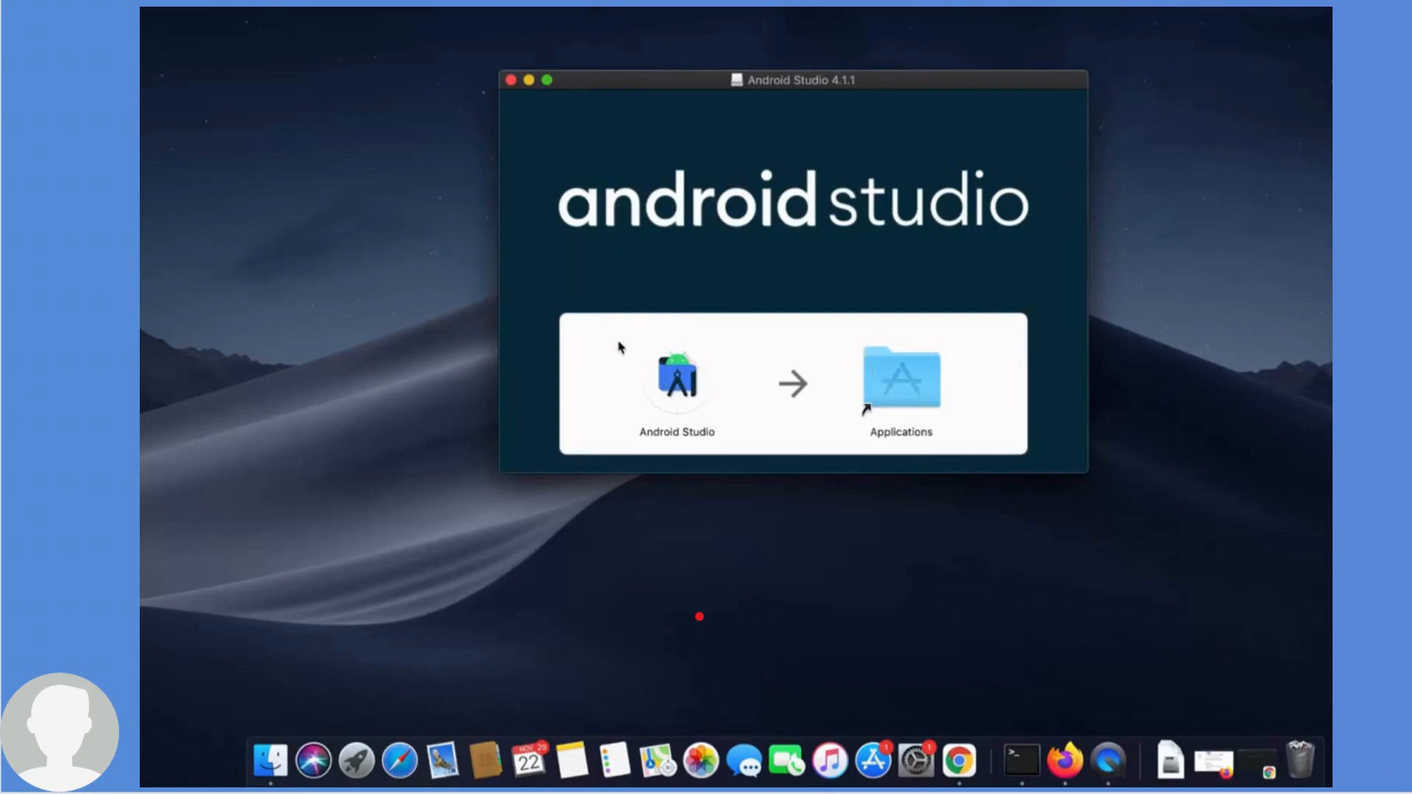
left_click_drag(615, 342, 752, 440)
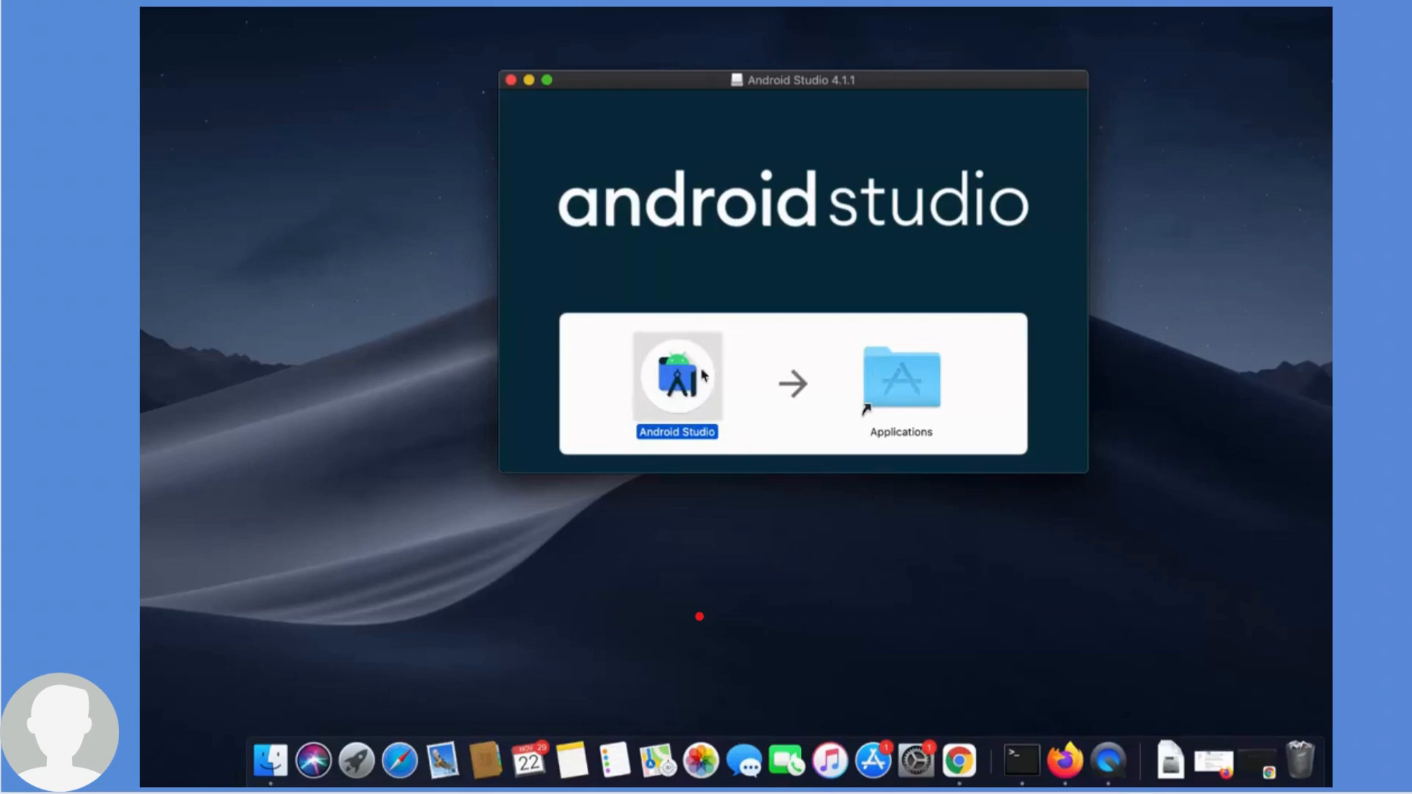
left_click_drag(678, 379, 892, 350)
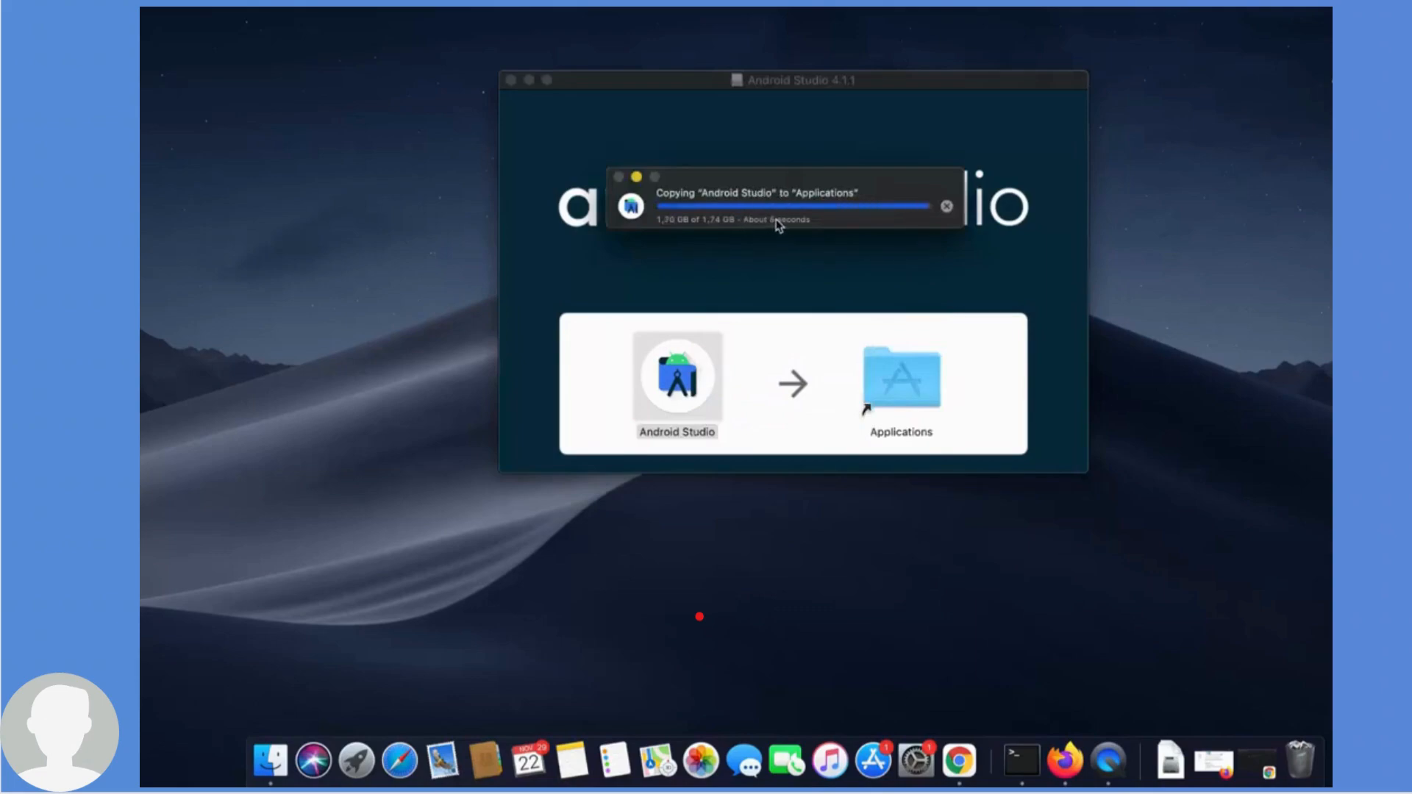
left_click(529, 81)
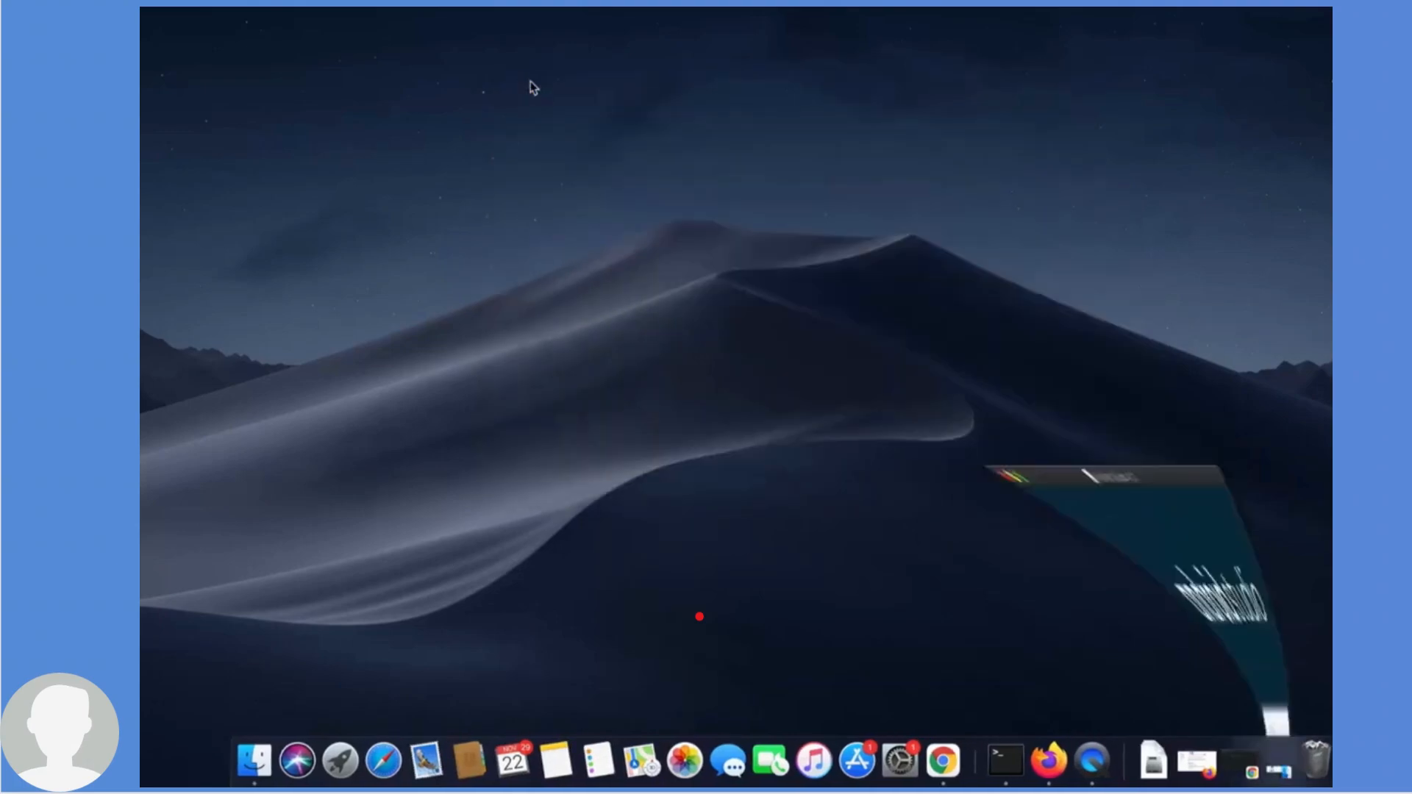
- Launch Android Studio from Launchpad and confirm opening the app downloaded from the internet
left_click(339, 765)
left_click(337, 765)
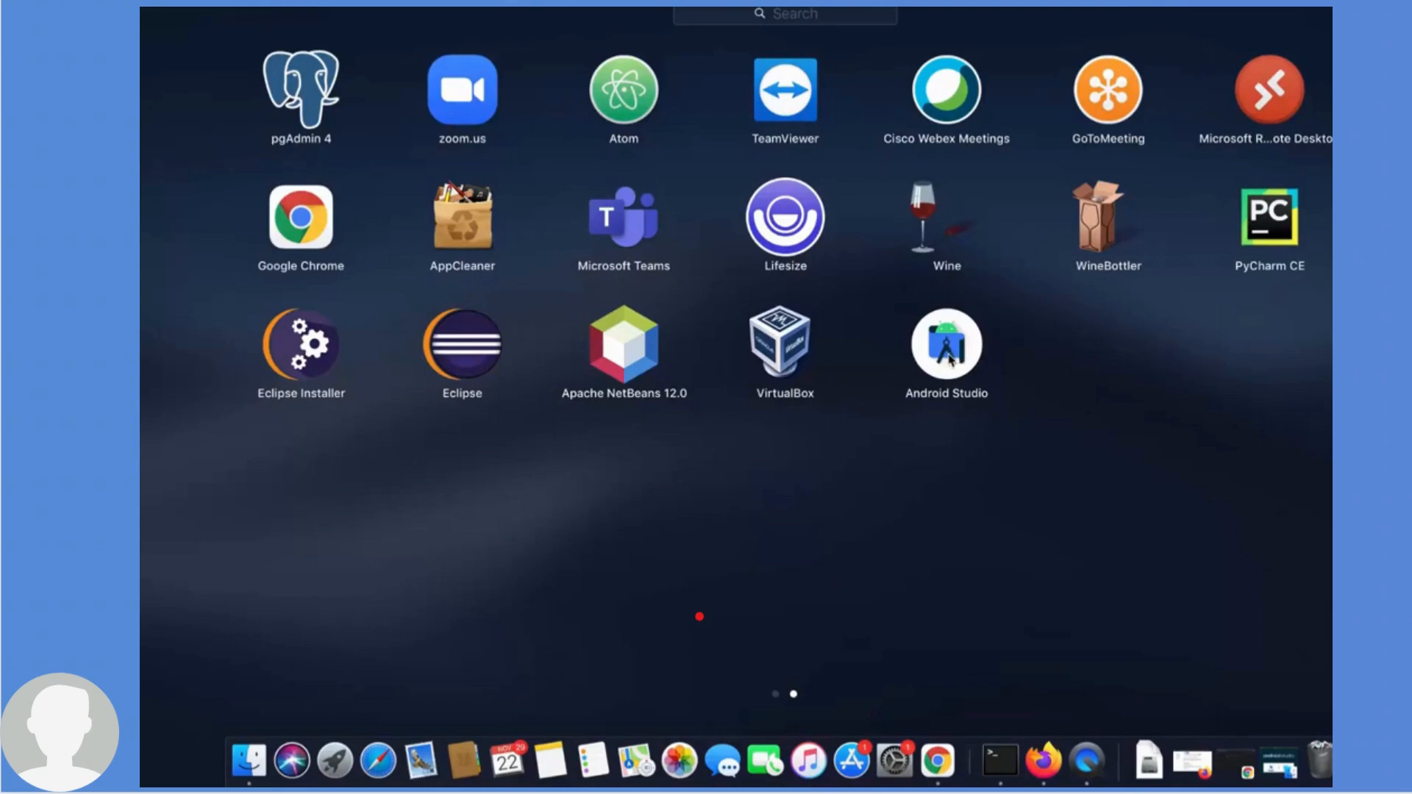
left_click(948, 353)
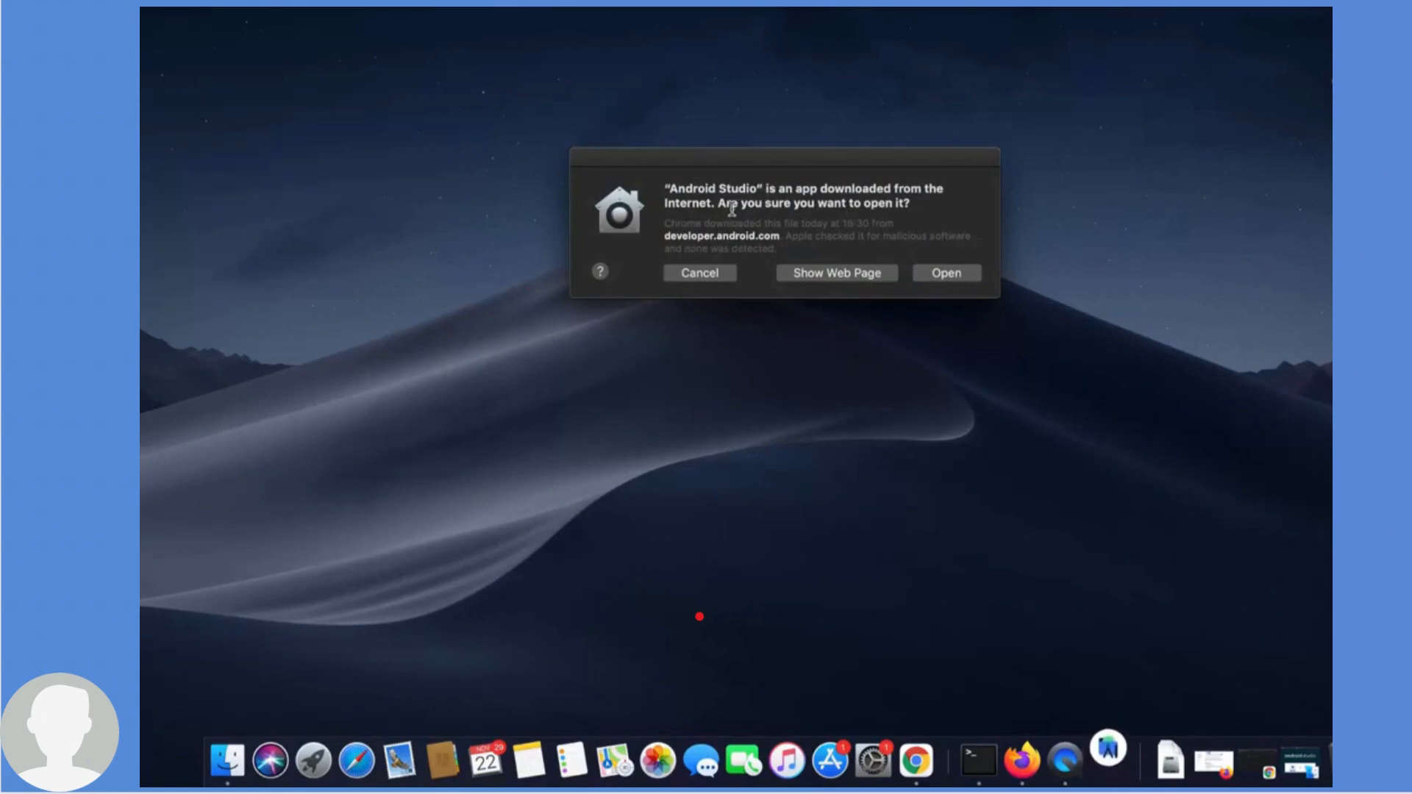
left_click(948, 281)
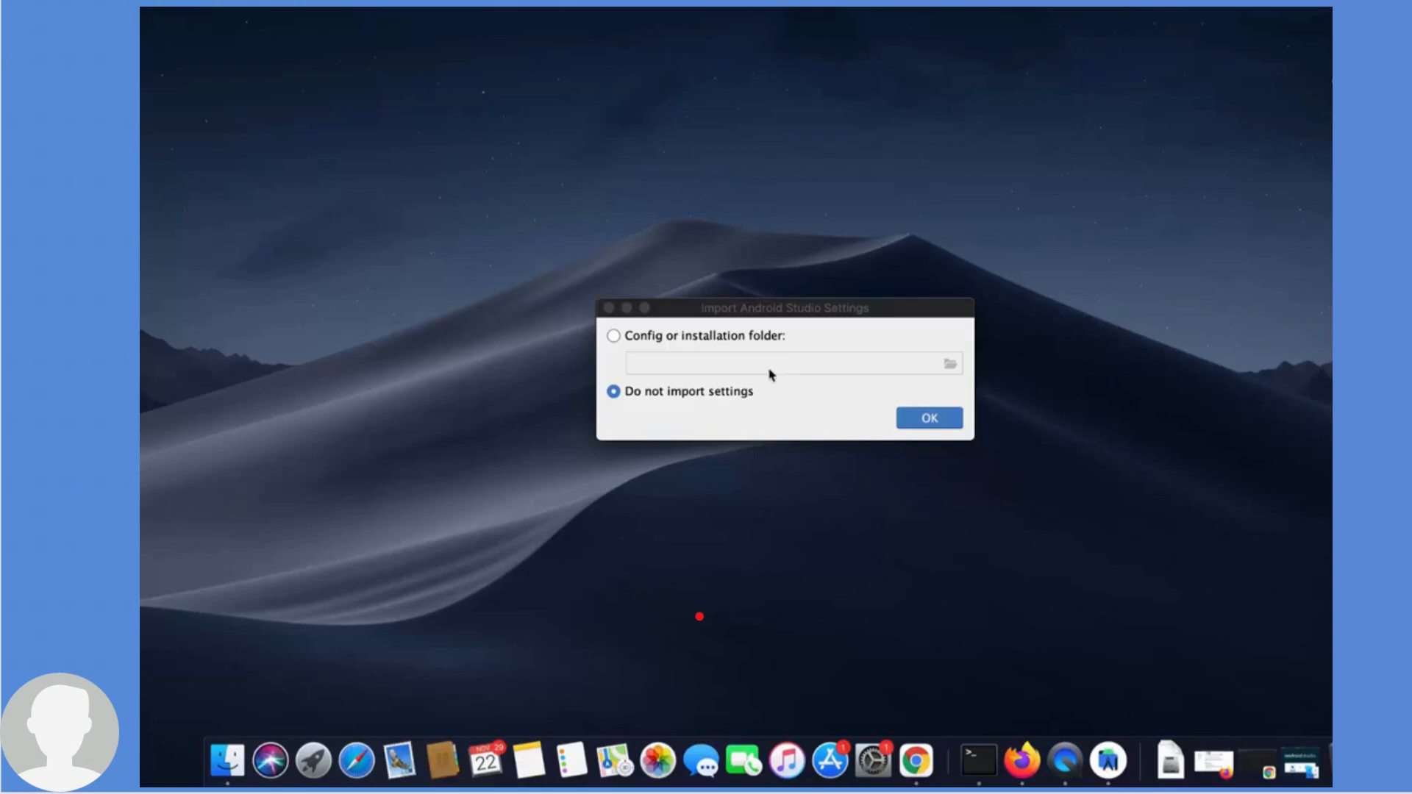
- Choose not to import previous settings and decline sending usage statistics to Google
left_click(924, 426)
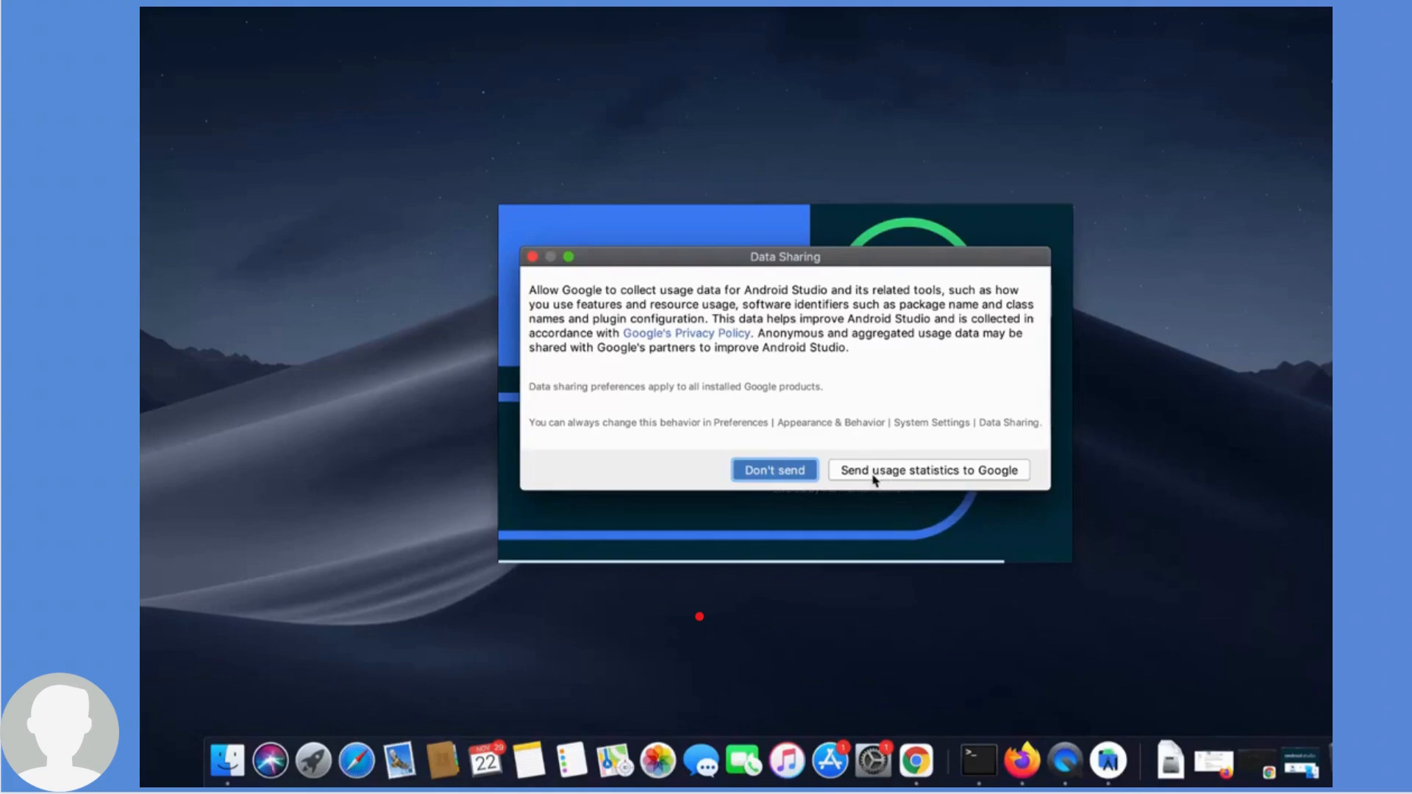
left_click(768, 477)
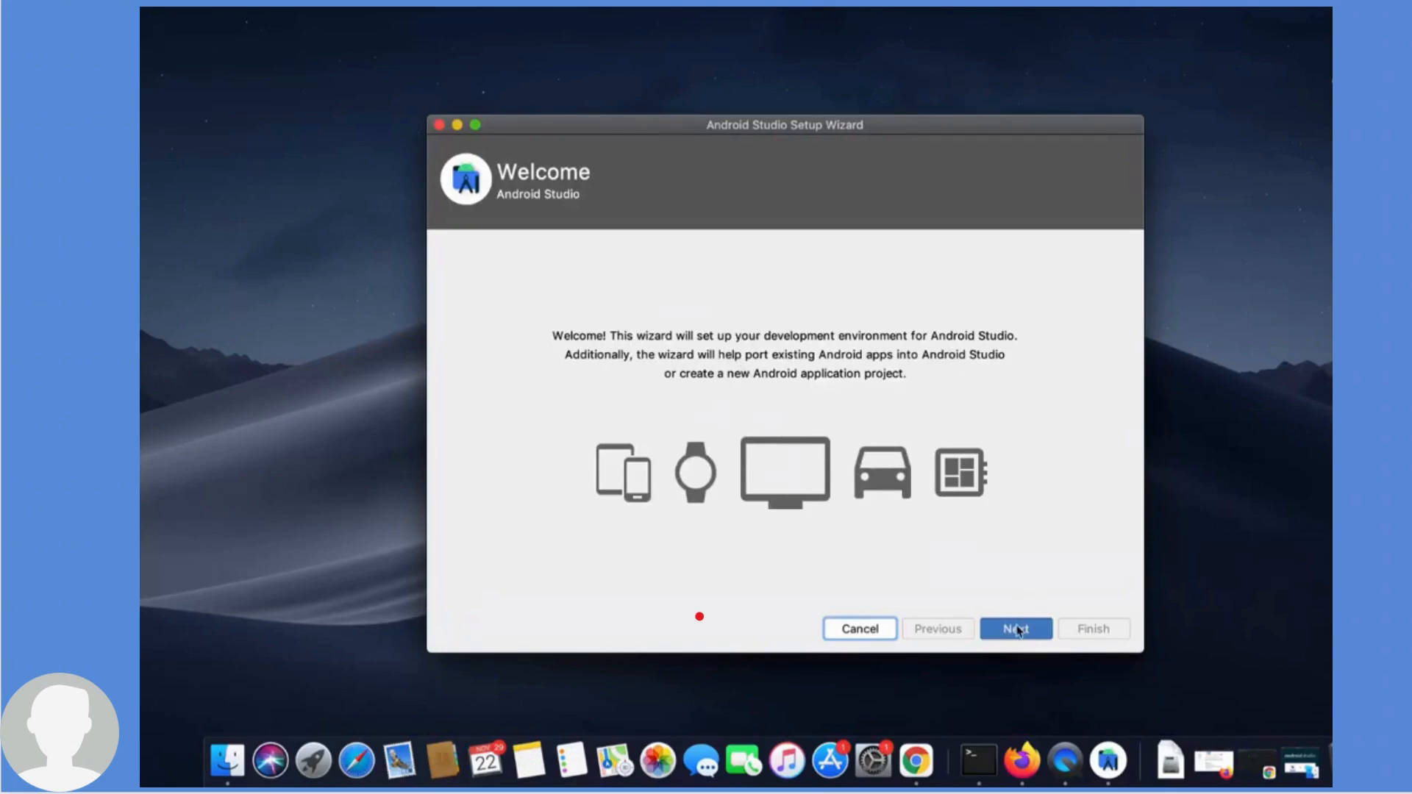
- In the setup wizard, choose the Standard install type and the Darcula UI theme
left_click(1017, 630)
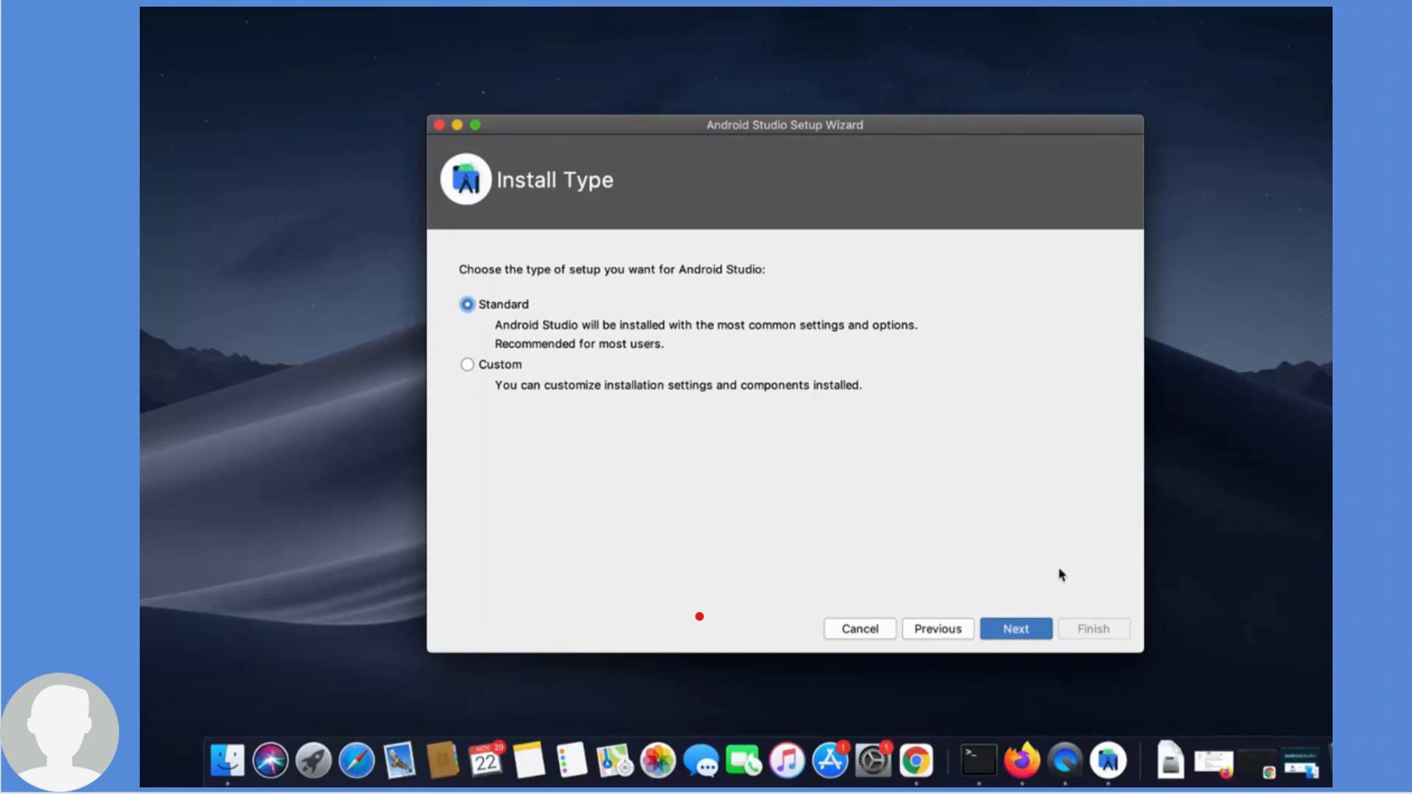
left_click(1037, 630)
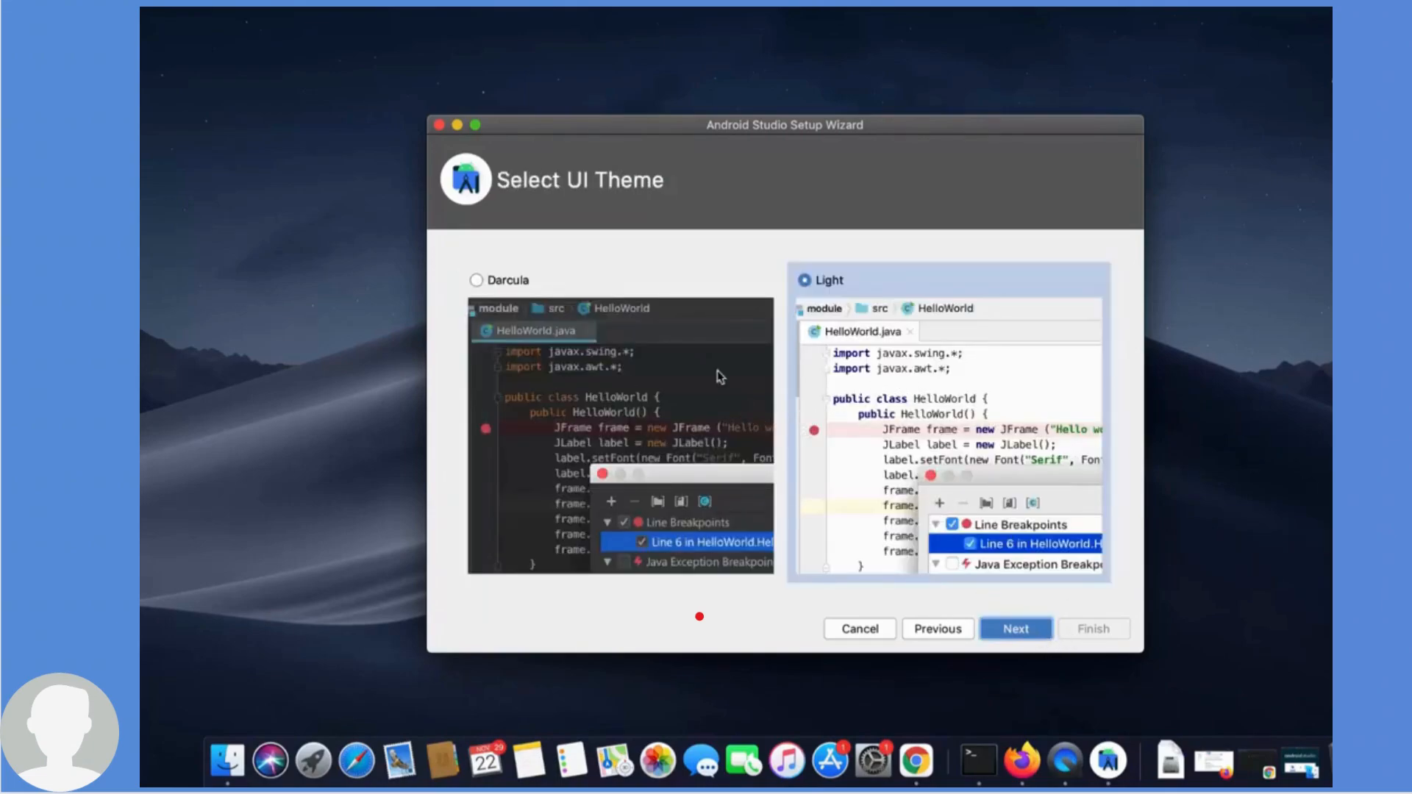
left_click(477, 281)
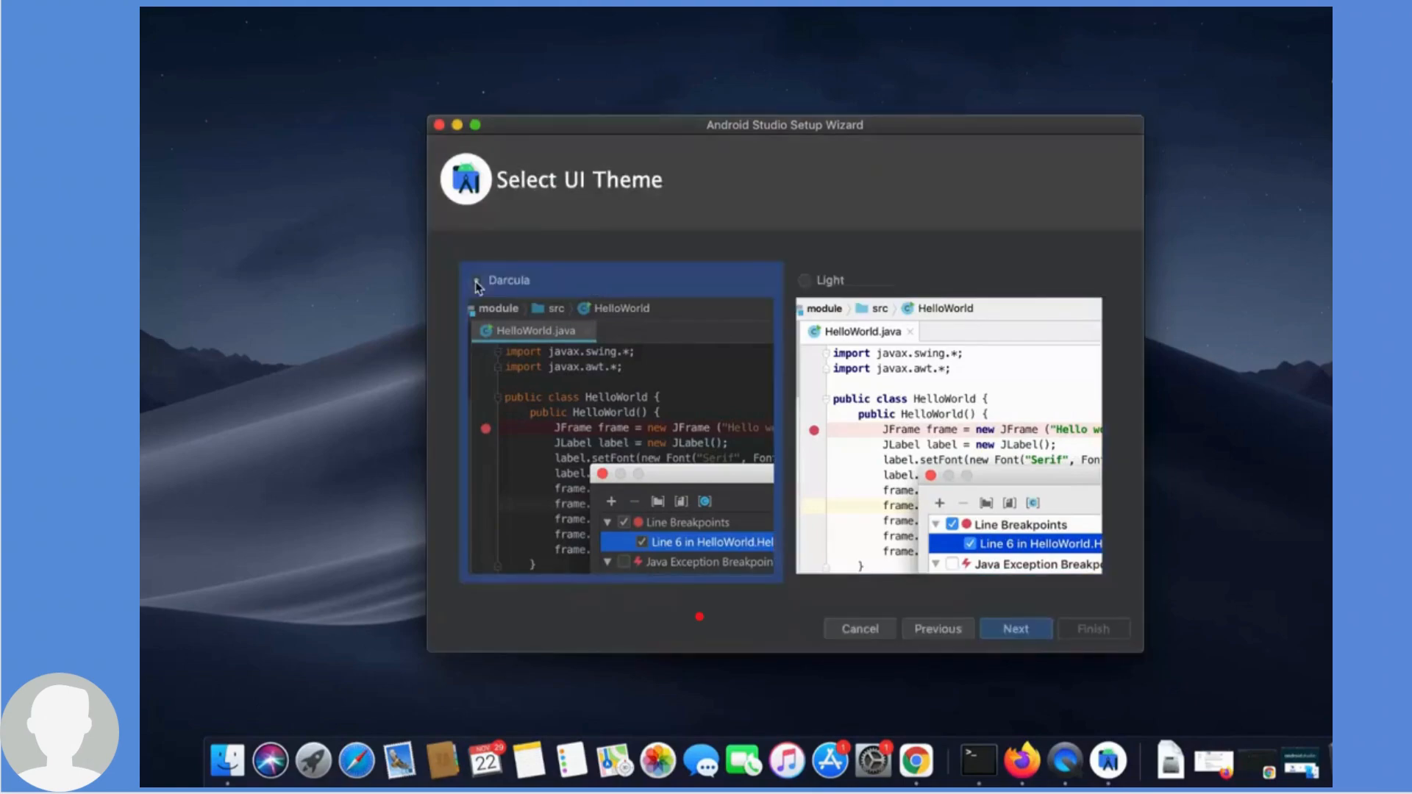
left_click(1007, 632)
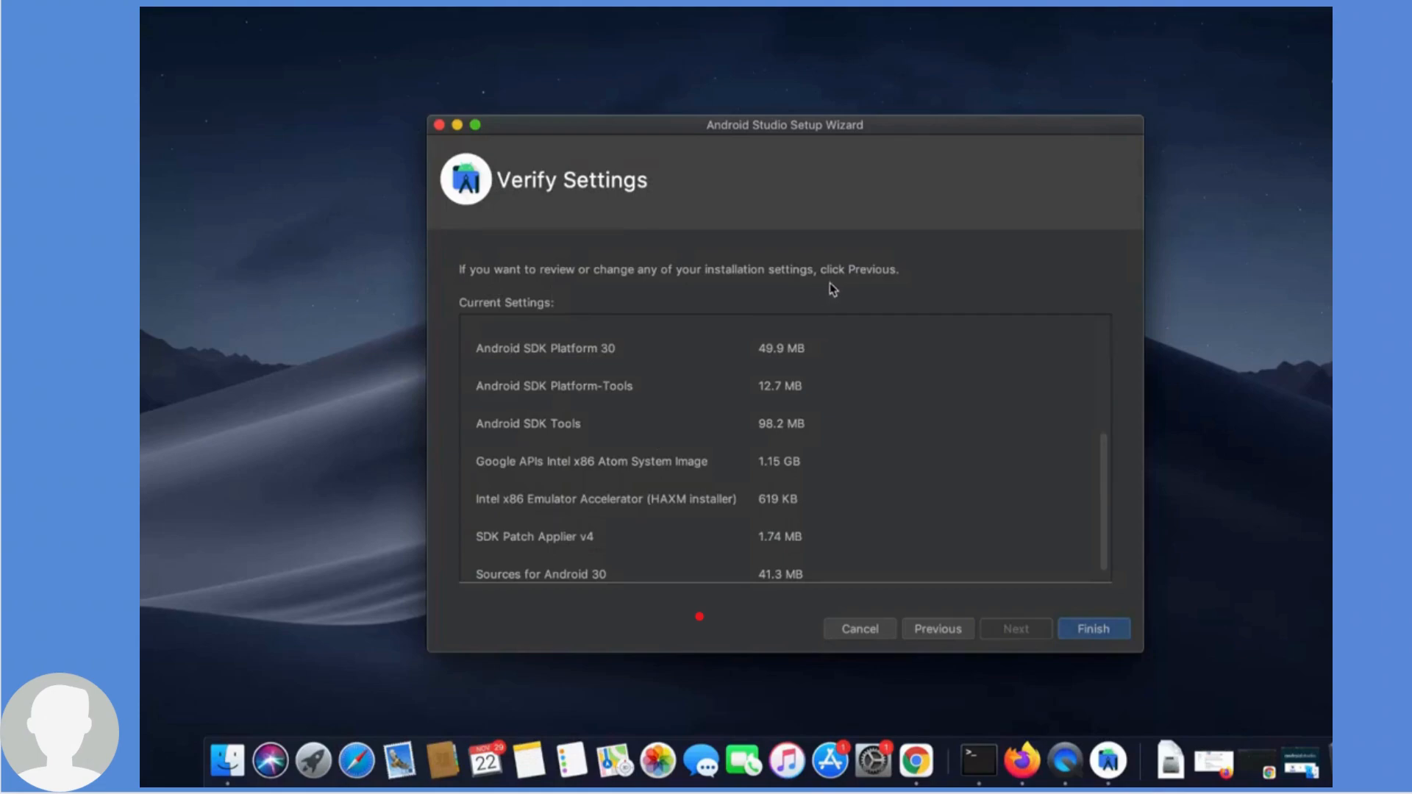
- Review the SDK components to download, finish the setup wizard, and show the download details
scroll(778, 392, "up", 2)
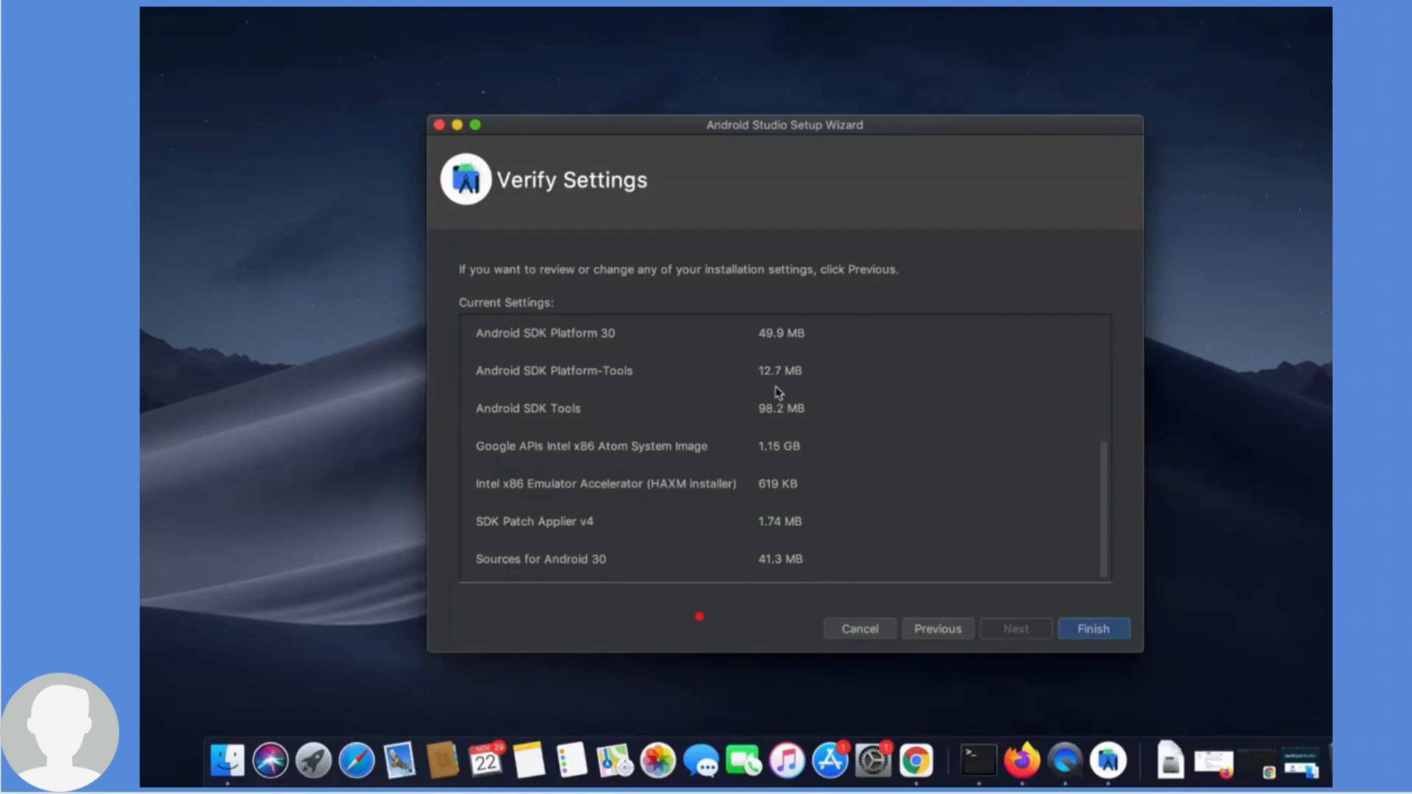
scroll(777, 392, "up", 5)
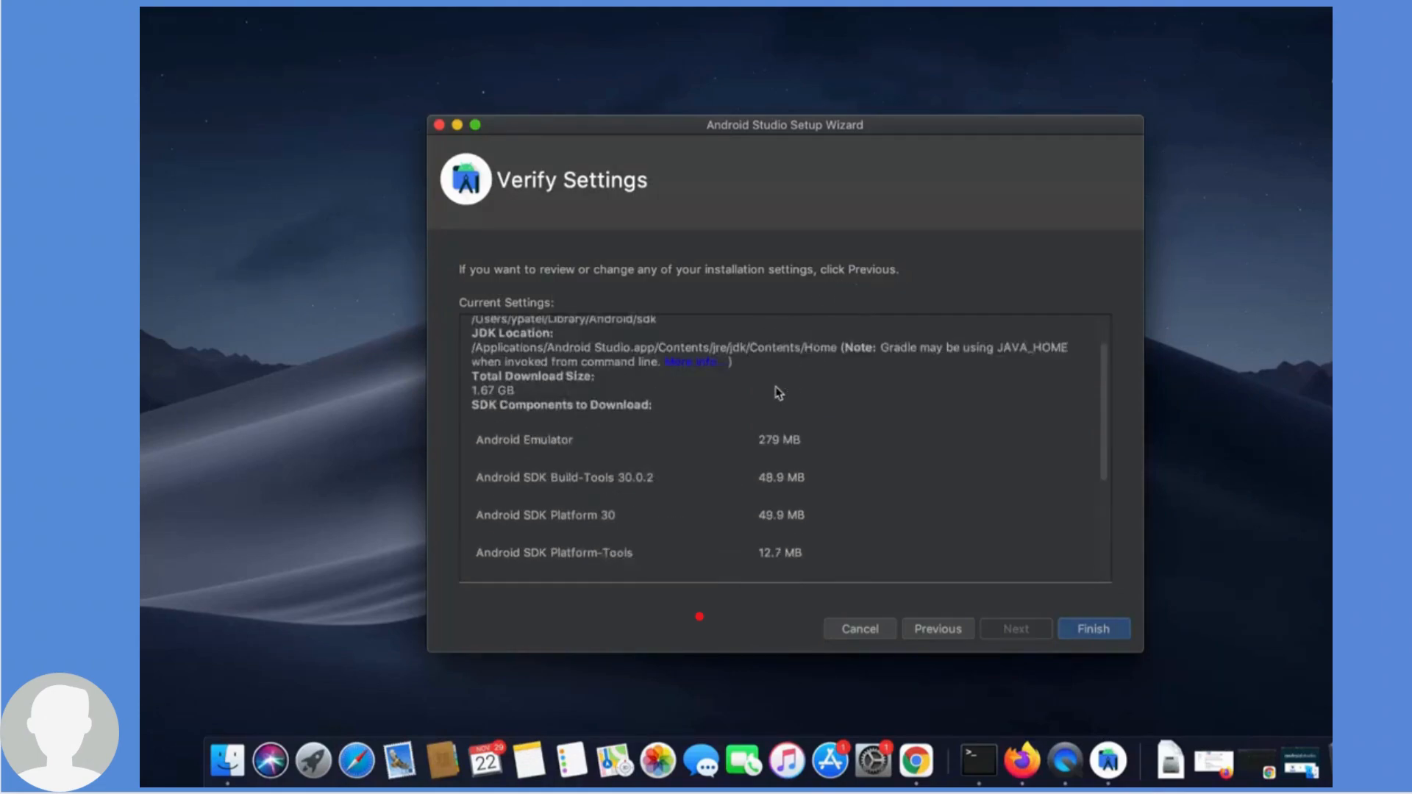
scroll(778, 392, "down", 8)
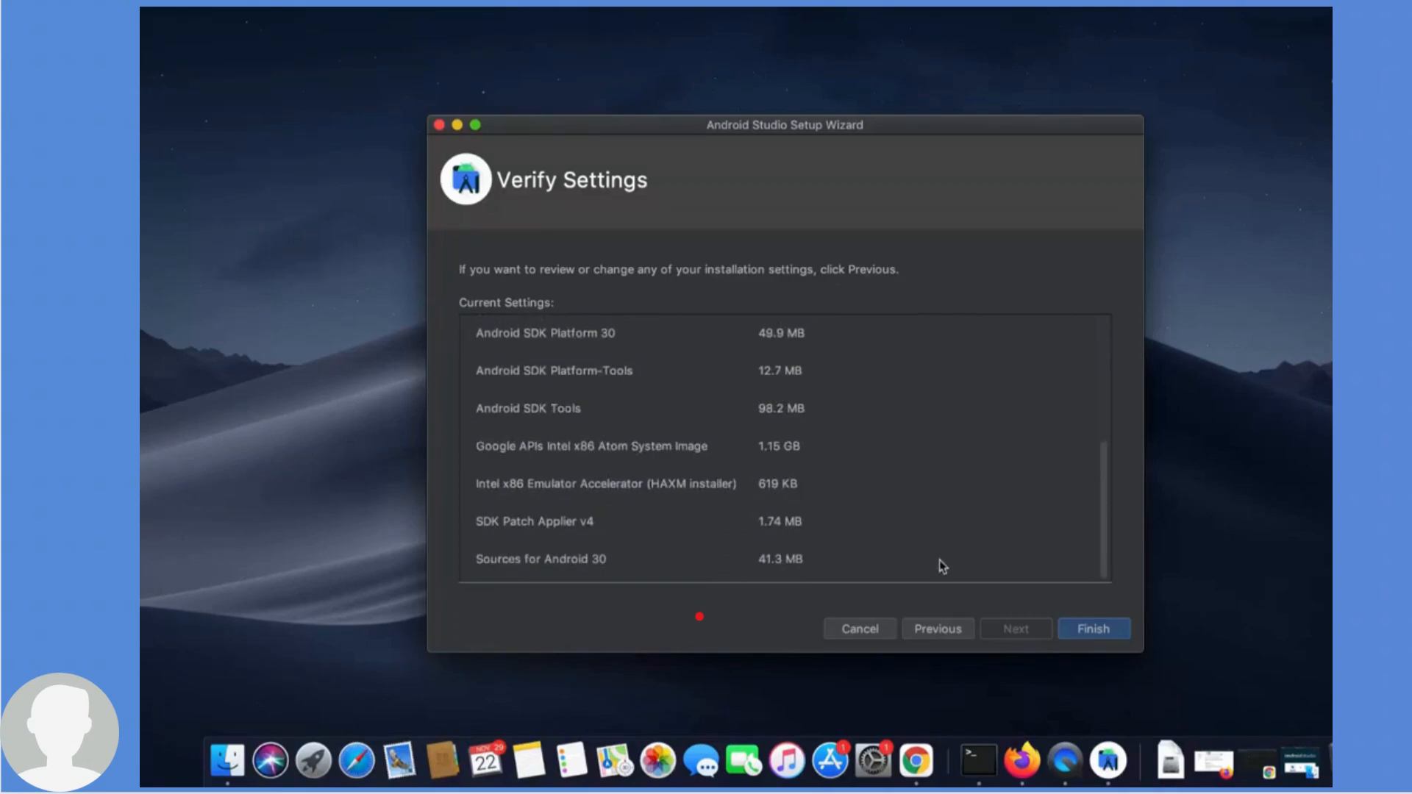
left_click(1074, 631)
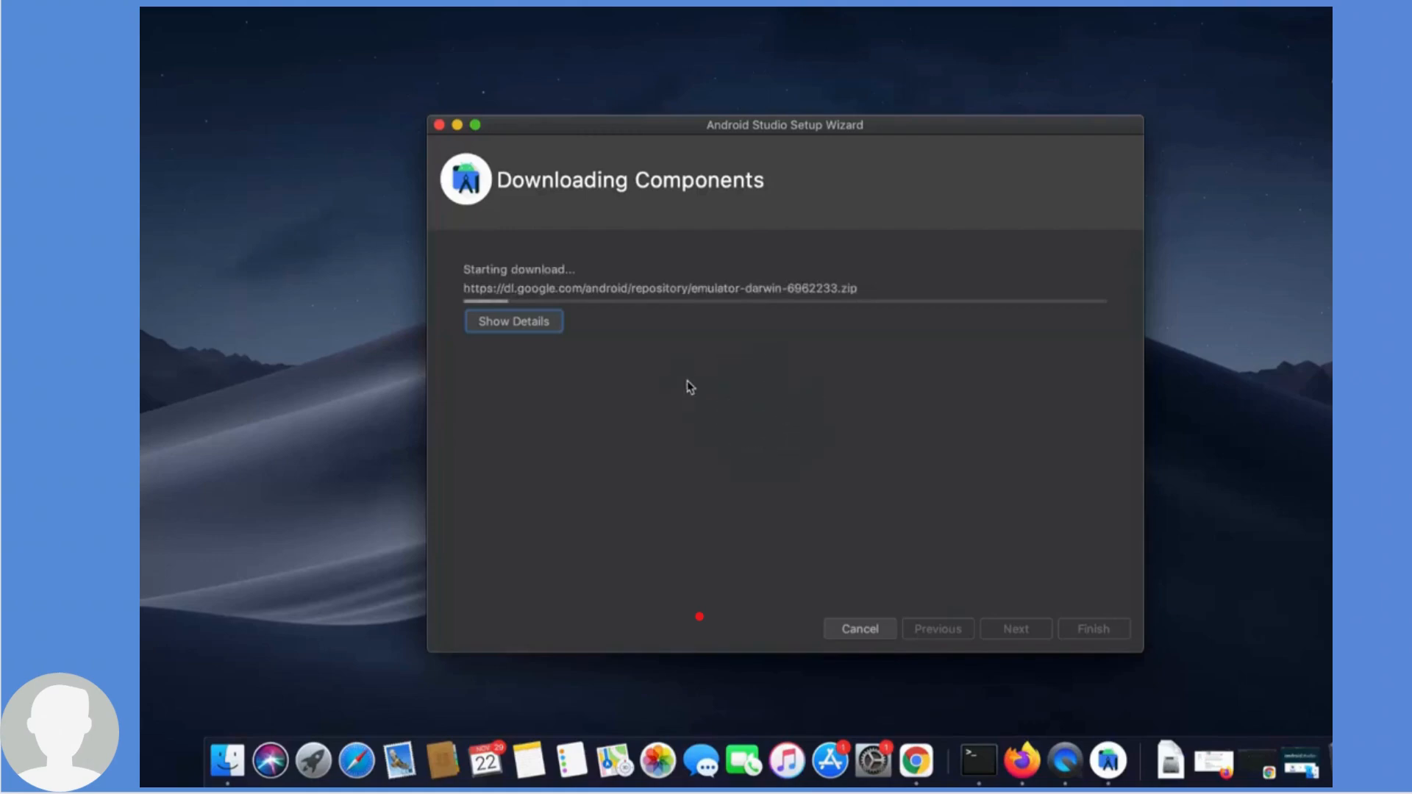
left_click(519, 324)
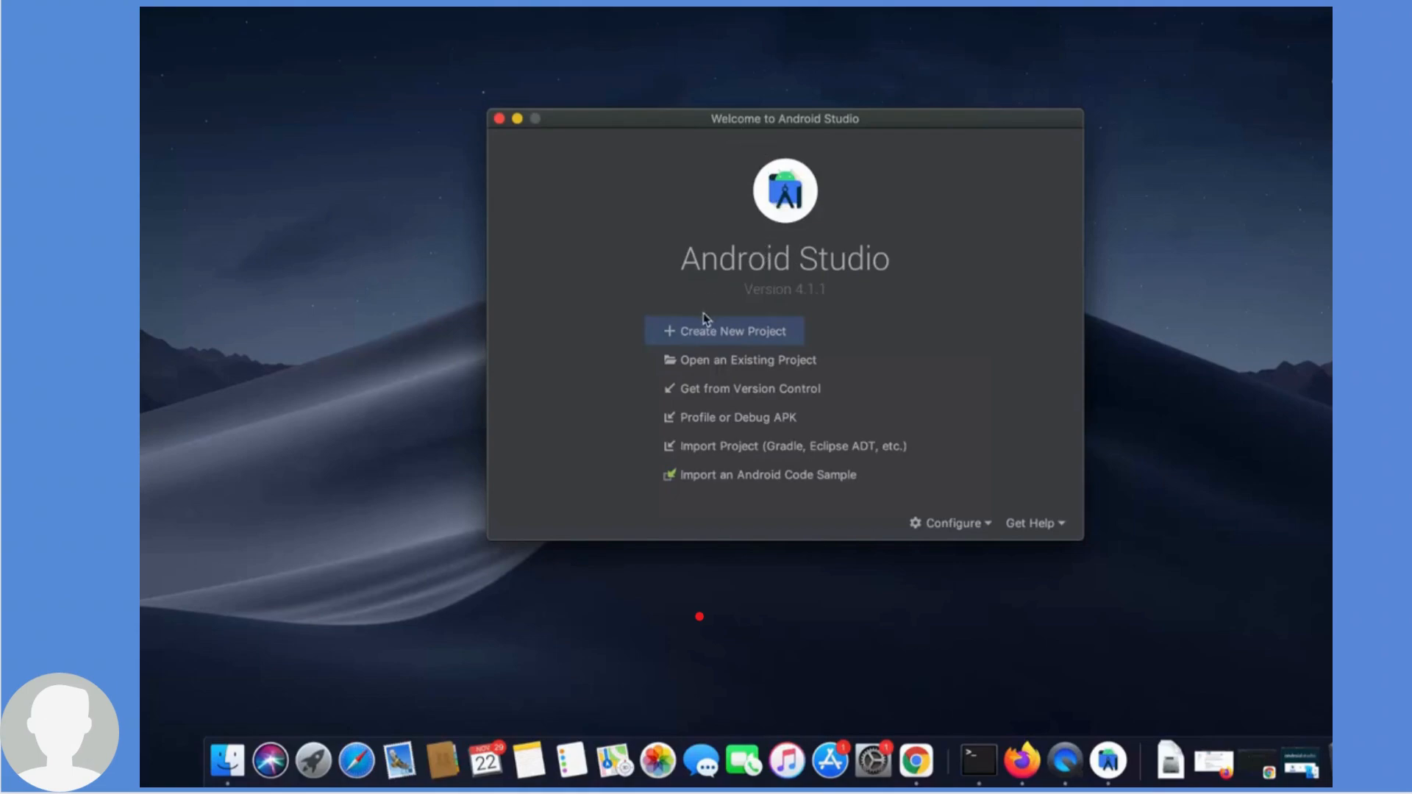
- Create a new Phone and Tablet project from the Empty Activity template with the default settings
left_click(724, 334)
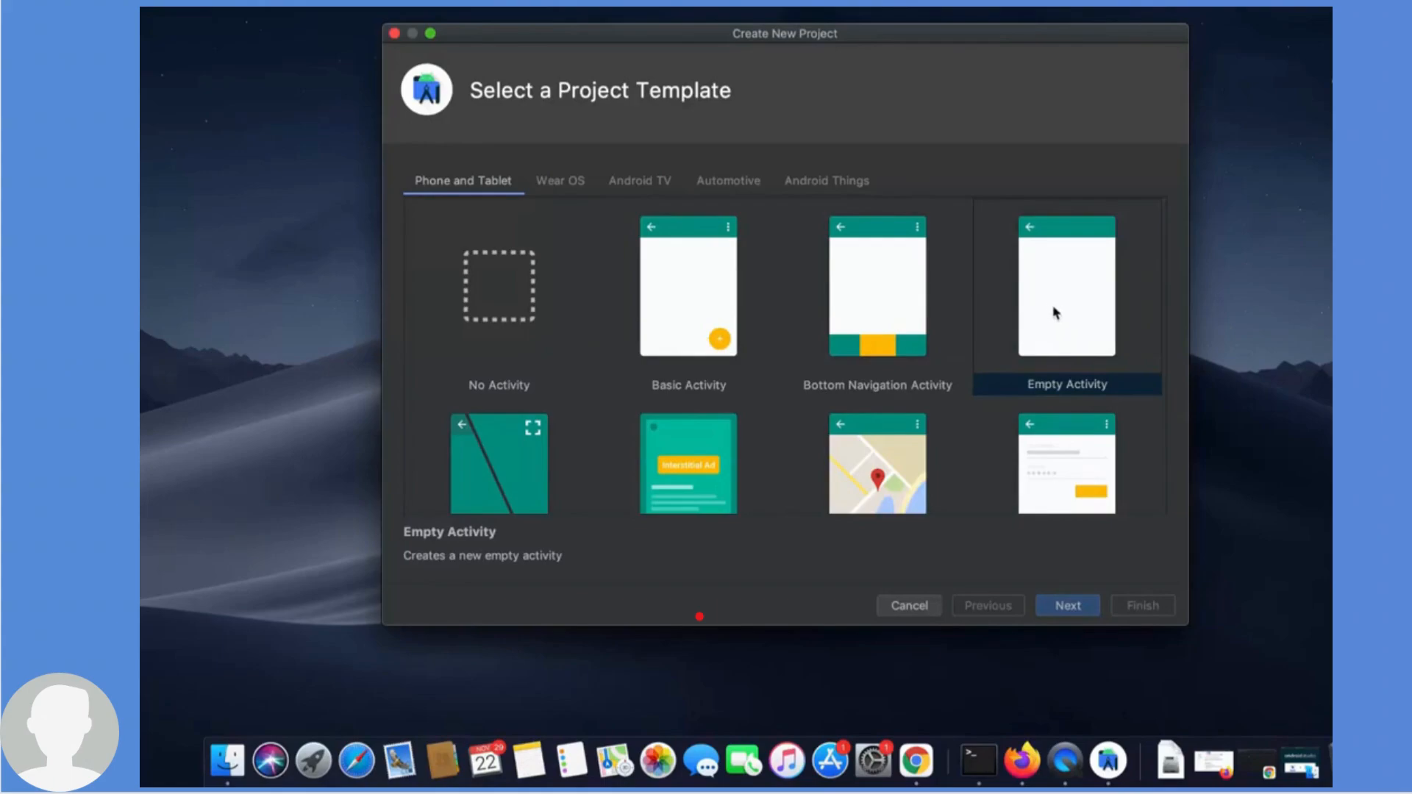
left_click(1056, 283)
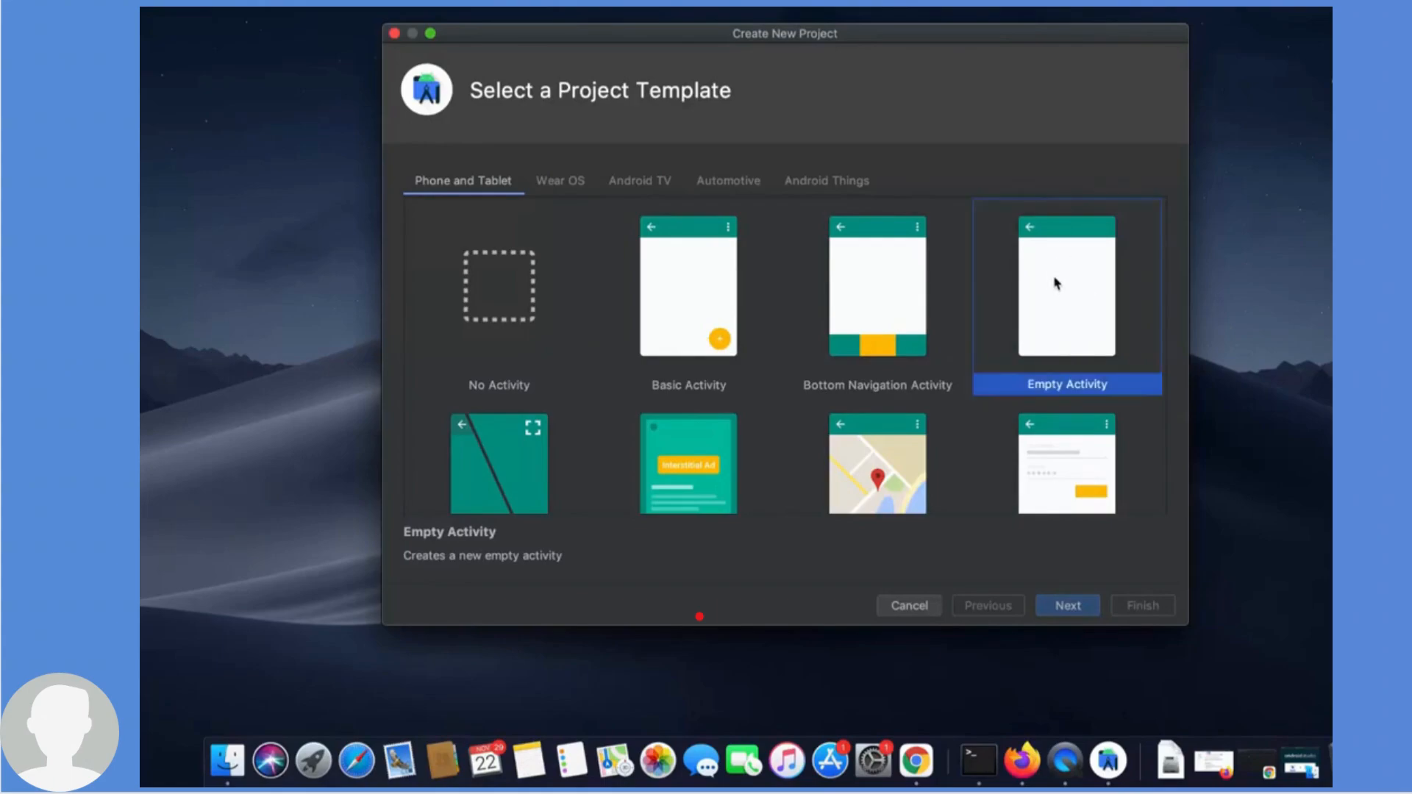
left_click(1068, 606)
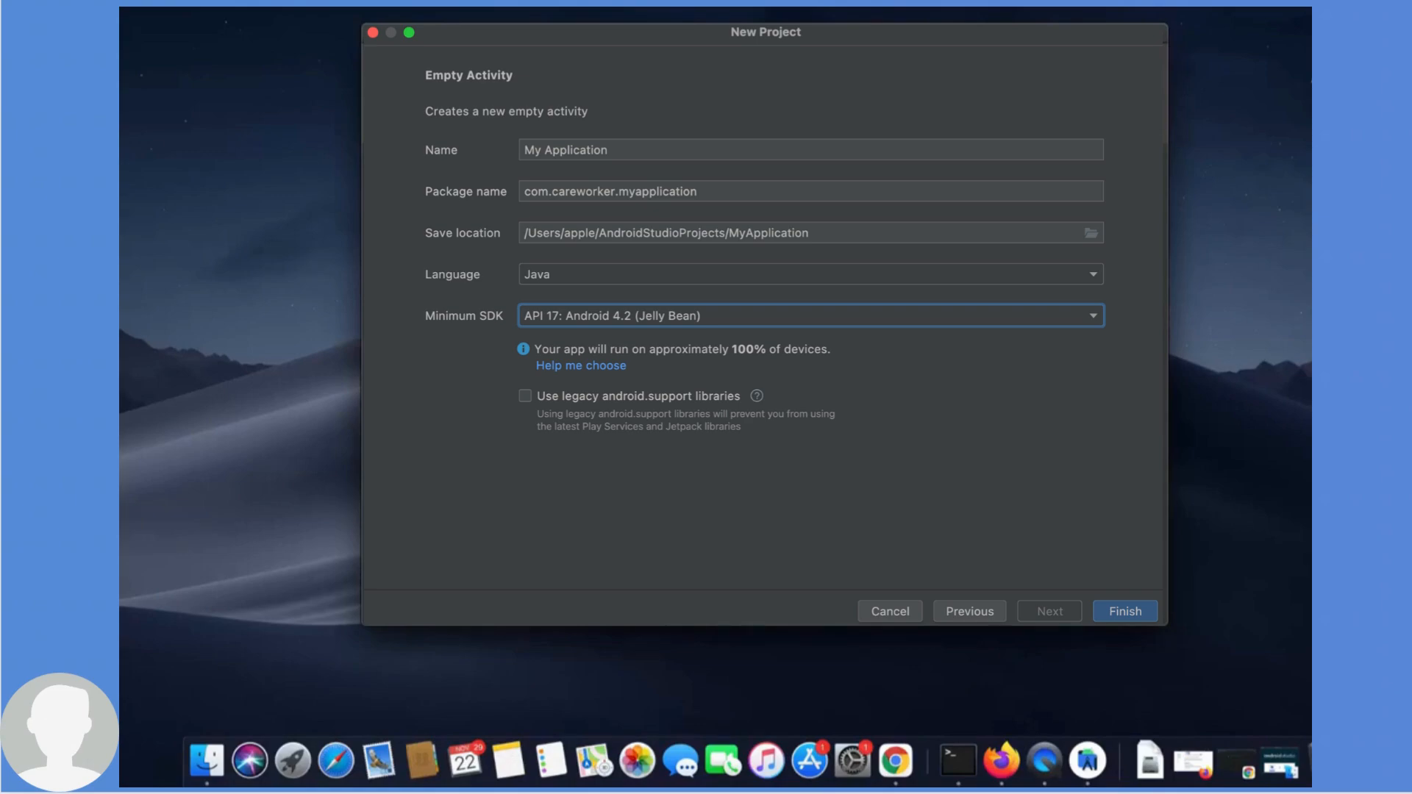
left_click(1125, 611)
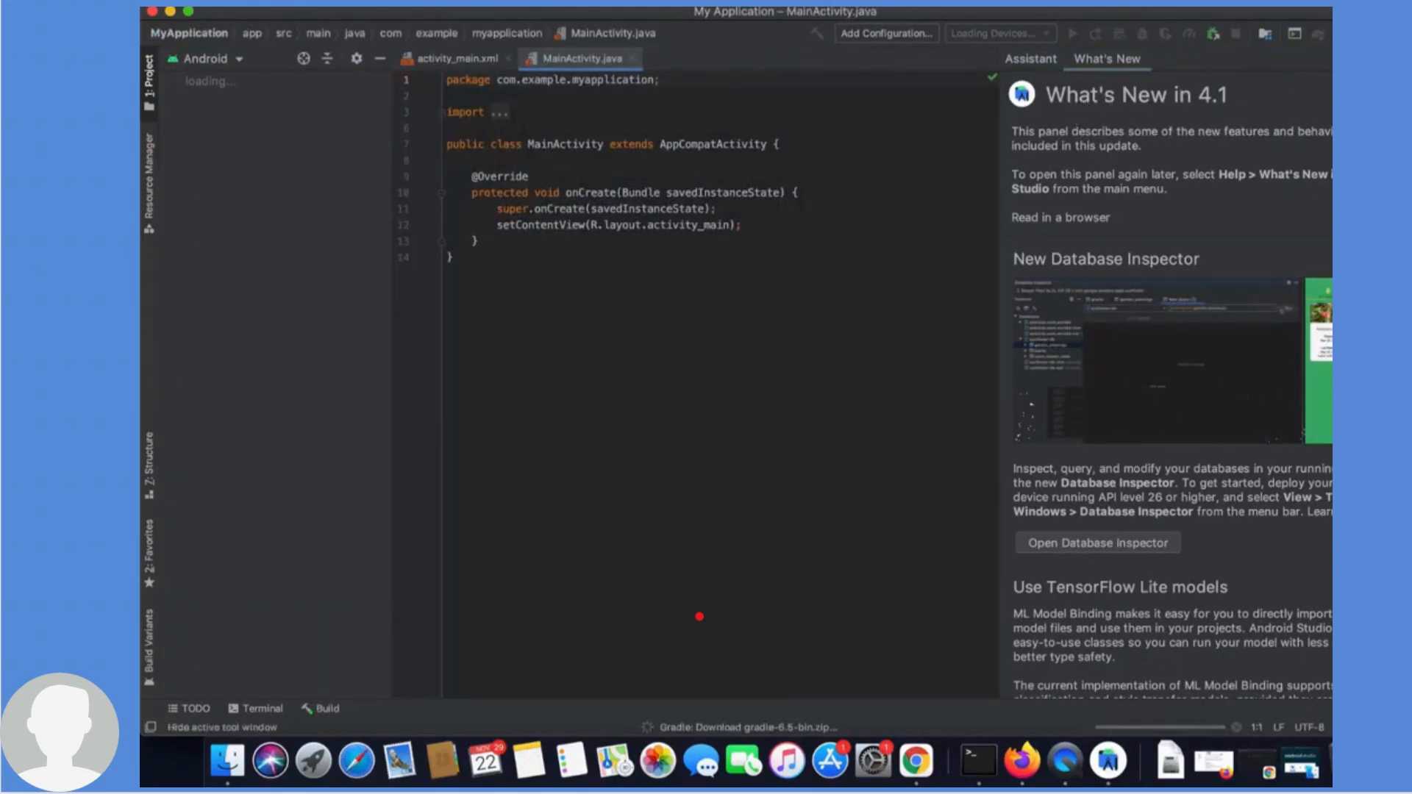
- Close the What's New panel, select MainActivity in the project tree, and open activity_main.xml
left_click(1332, 59)
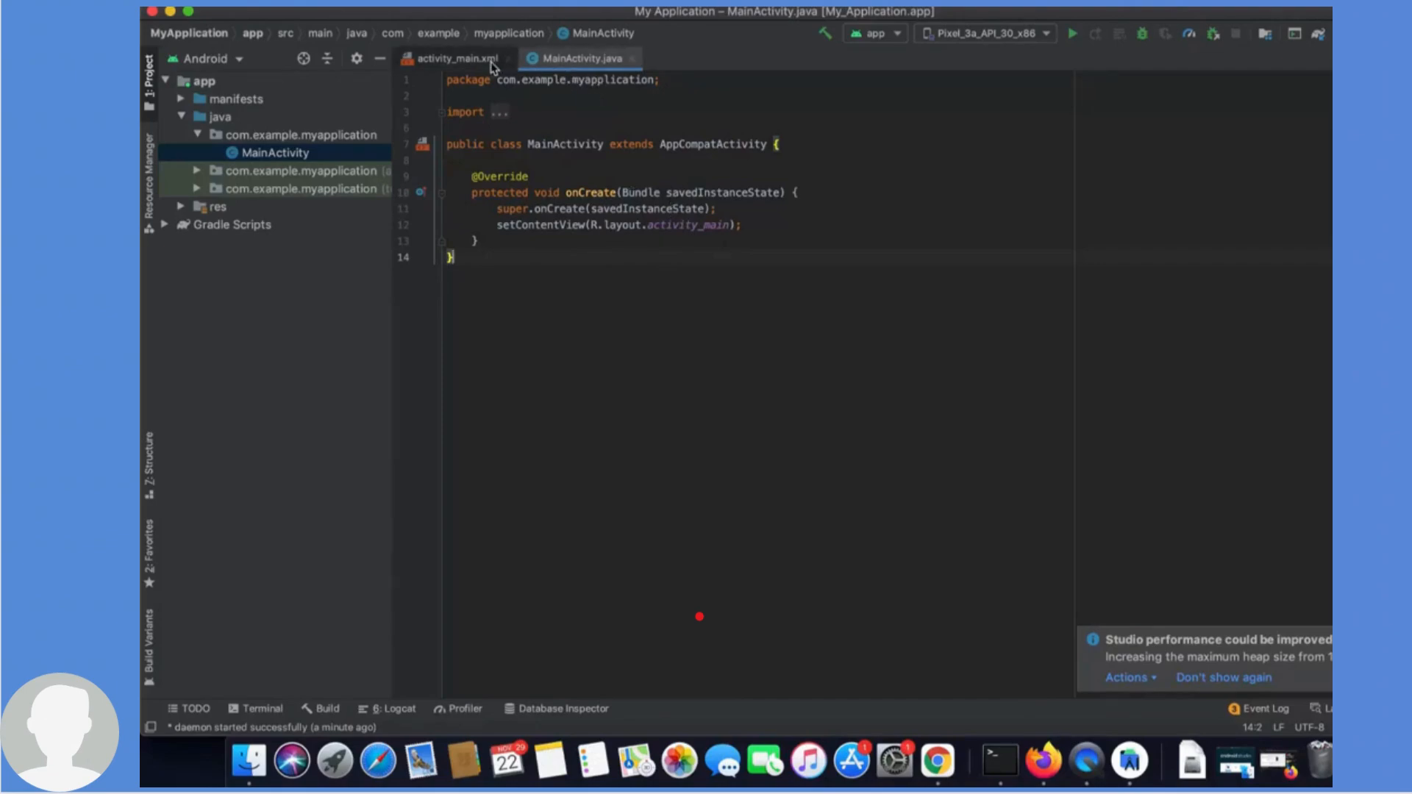
left_click(544, 162)
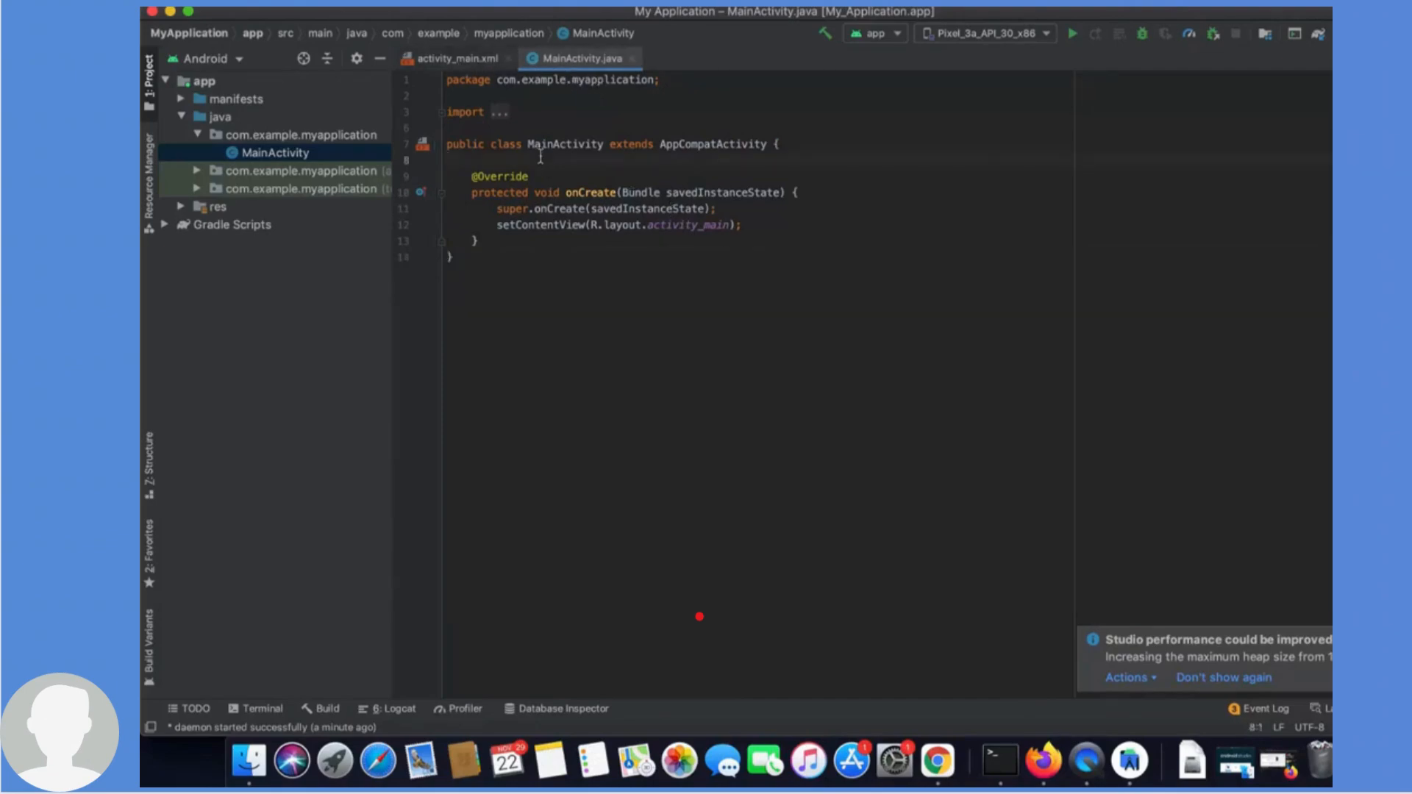
left_click(456, 62)
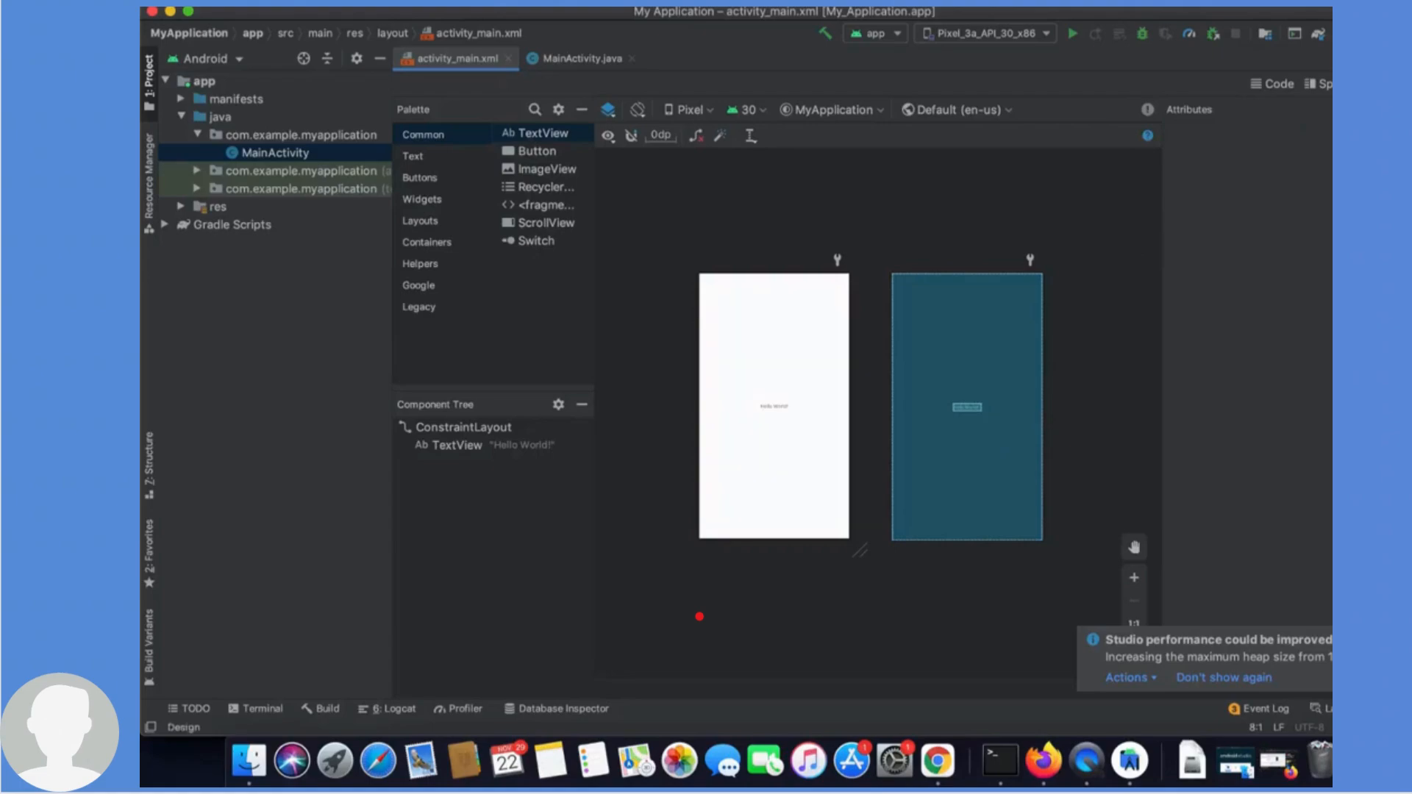
- Switch the layout editor through Code, Split and Design views, and open the Terminal panel
left_click(1278, 85)
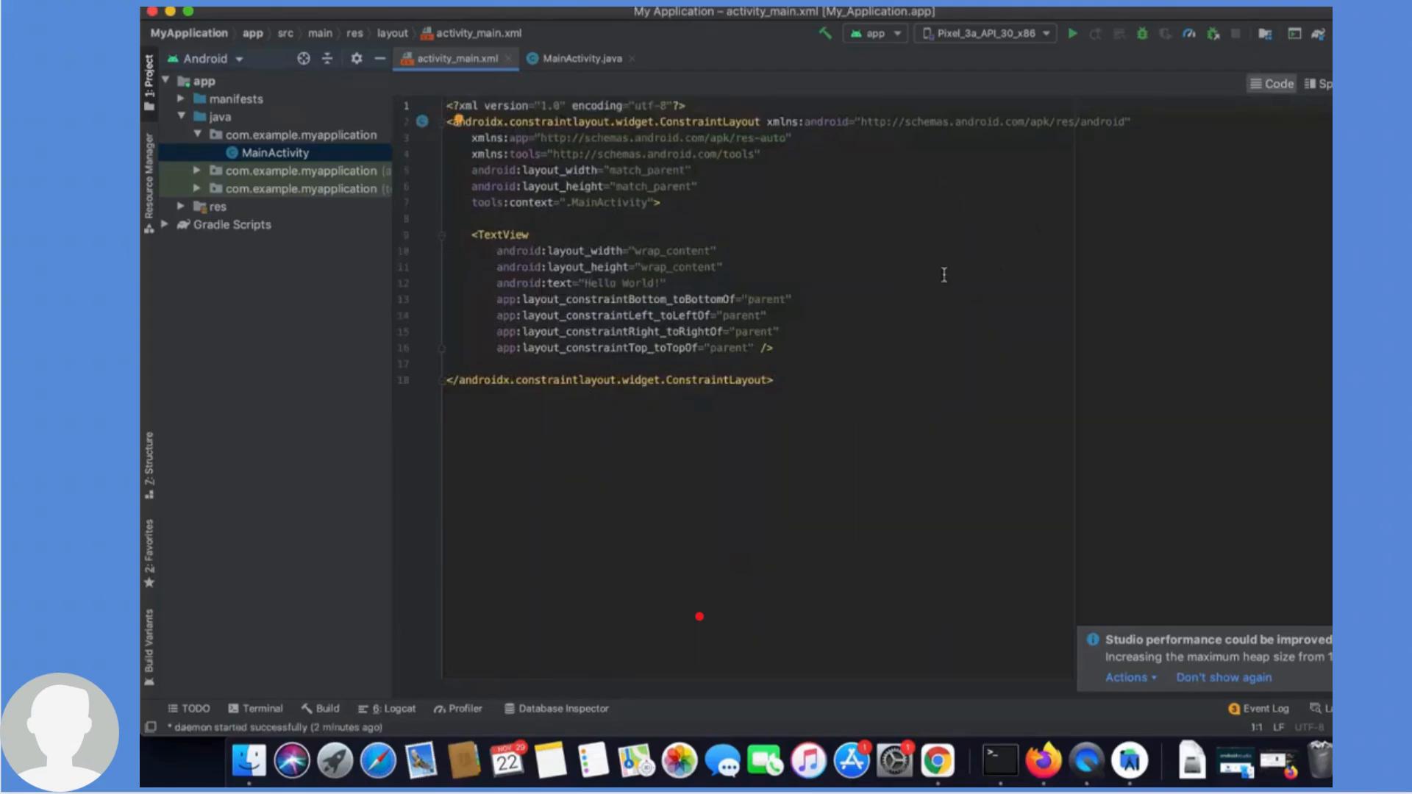
left_click(1320, 89)
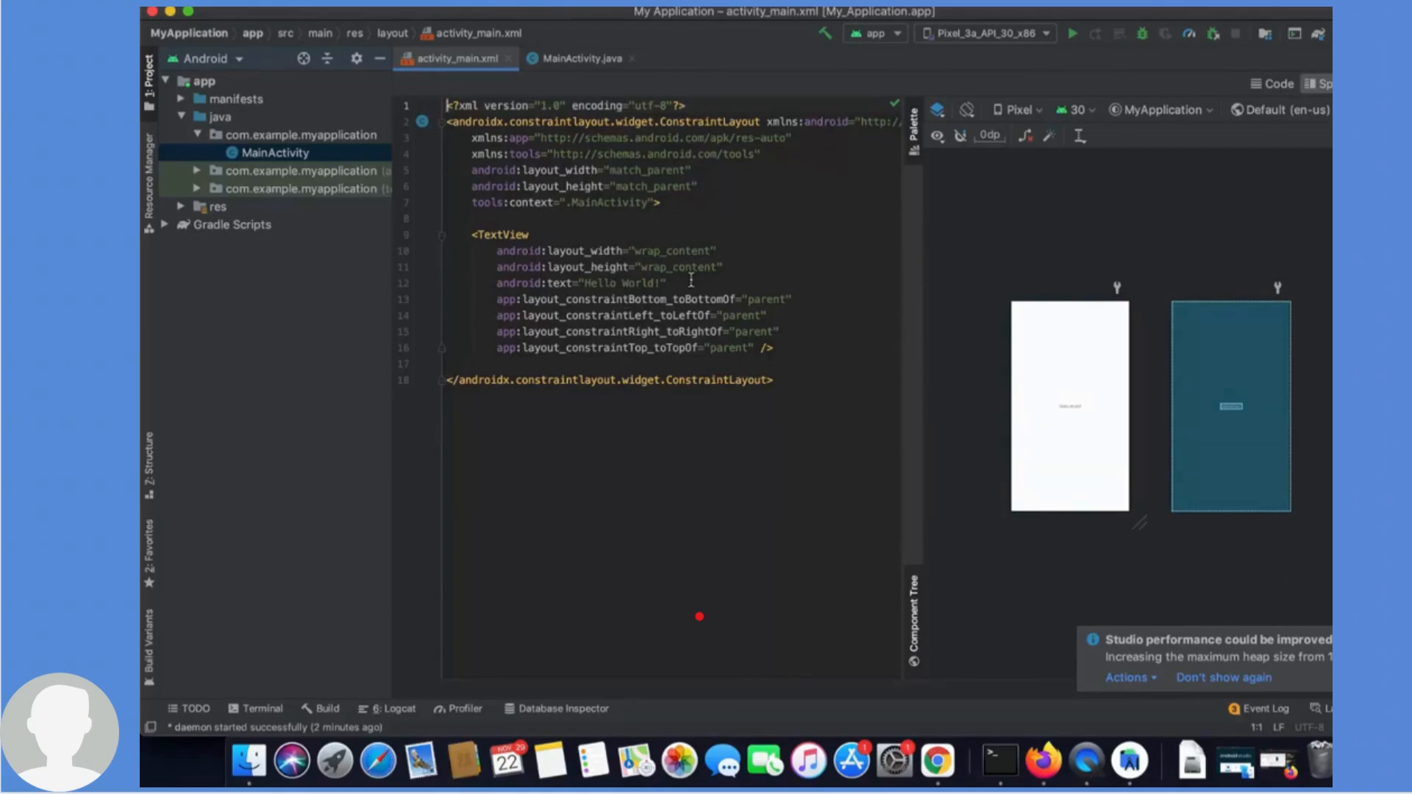
left_click(1277, 87)
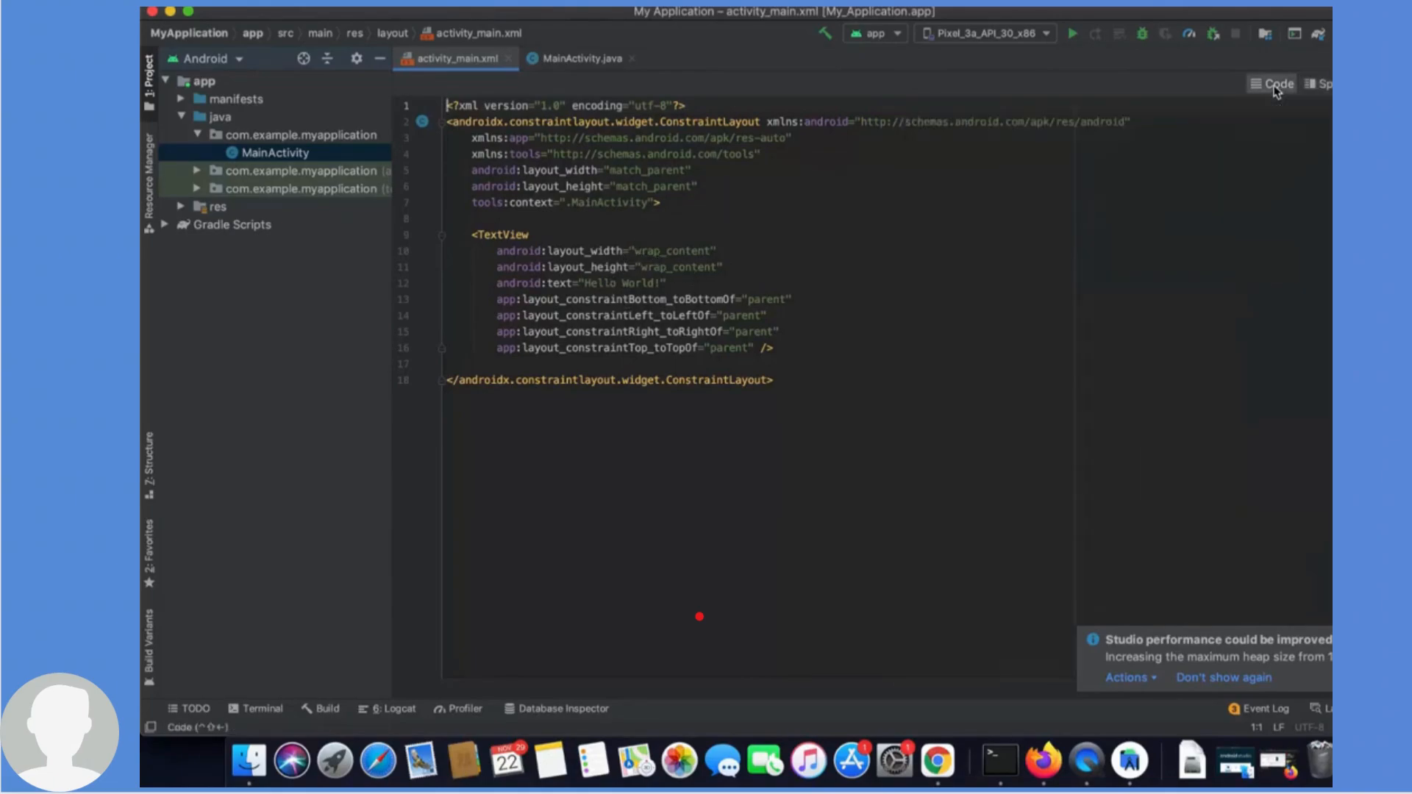
left_click(1327, 85)
left_click(1331, 84)
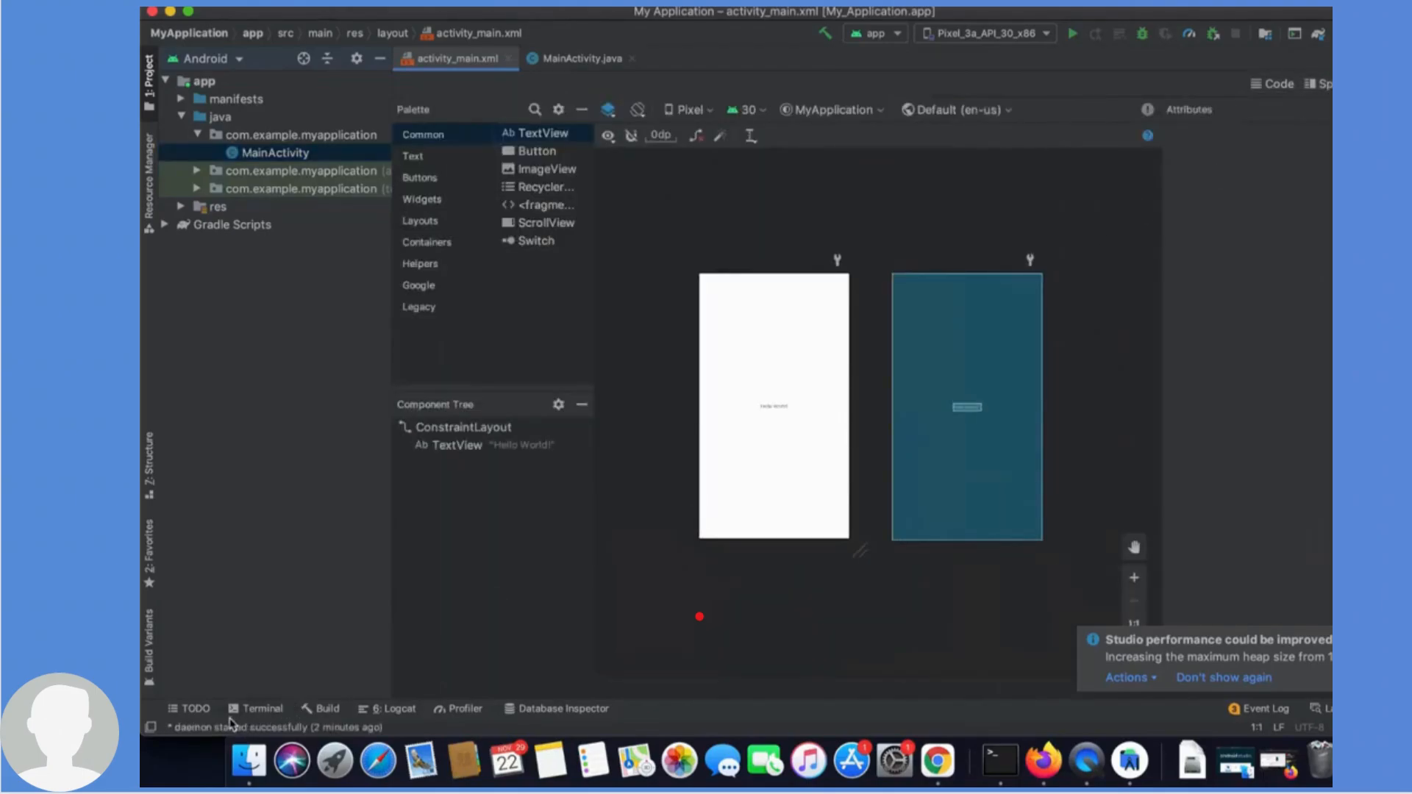
left_click(268, 711)
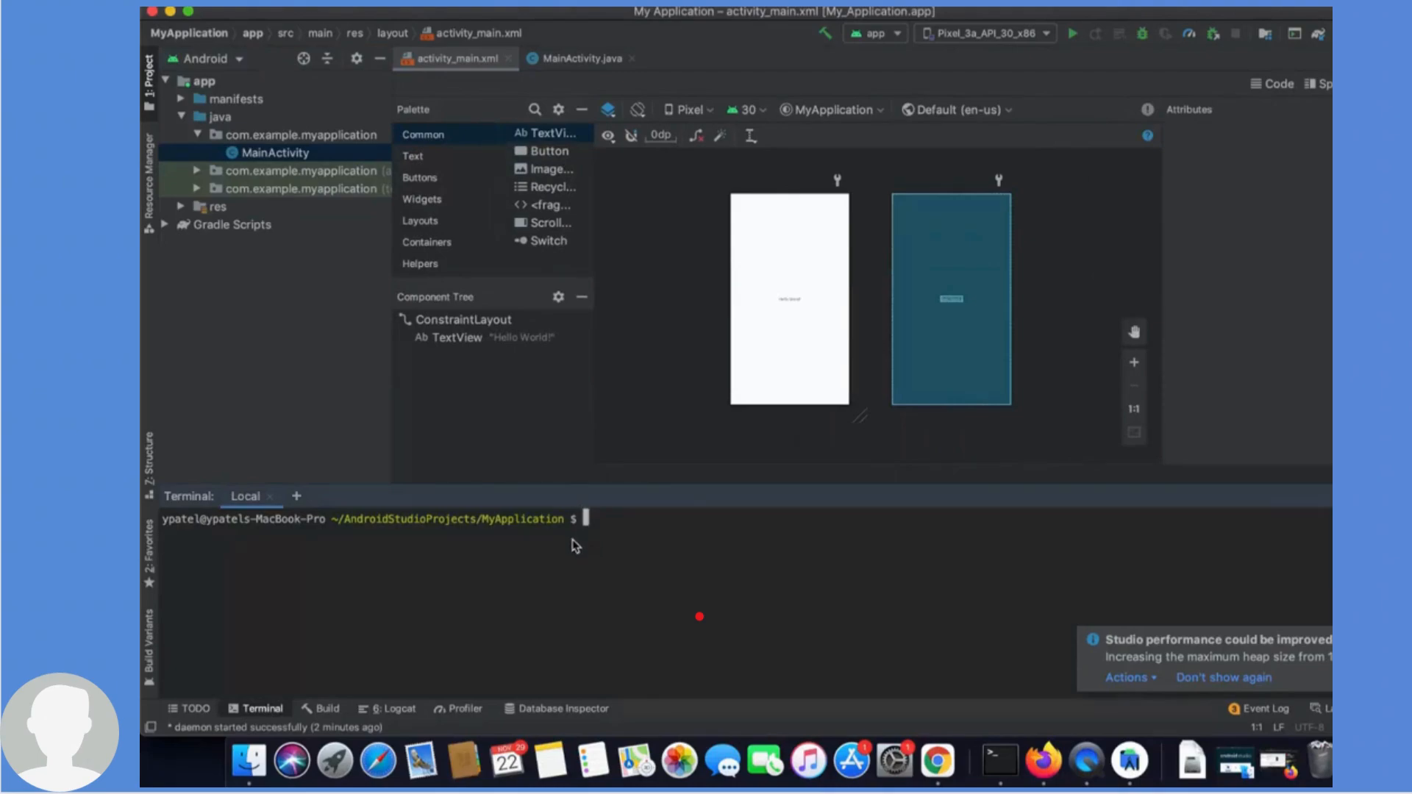
- Open the Build output, run the app on the Pixel_3a_API_30_x86 emulator, and deny the emulator microphone access
left_click(321, 716)
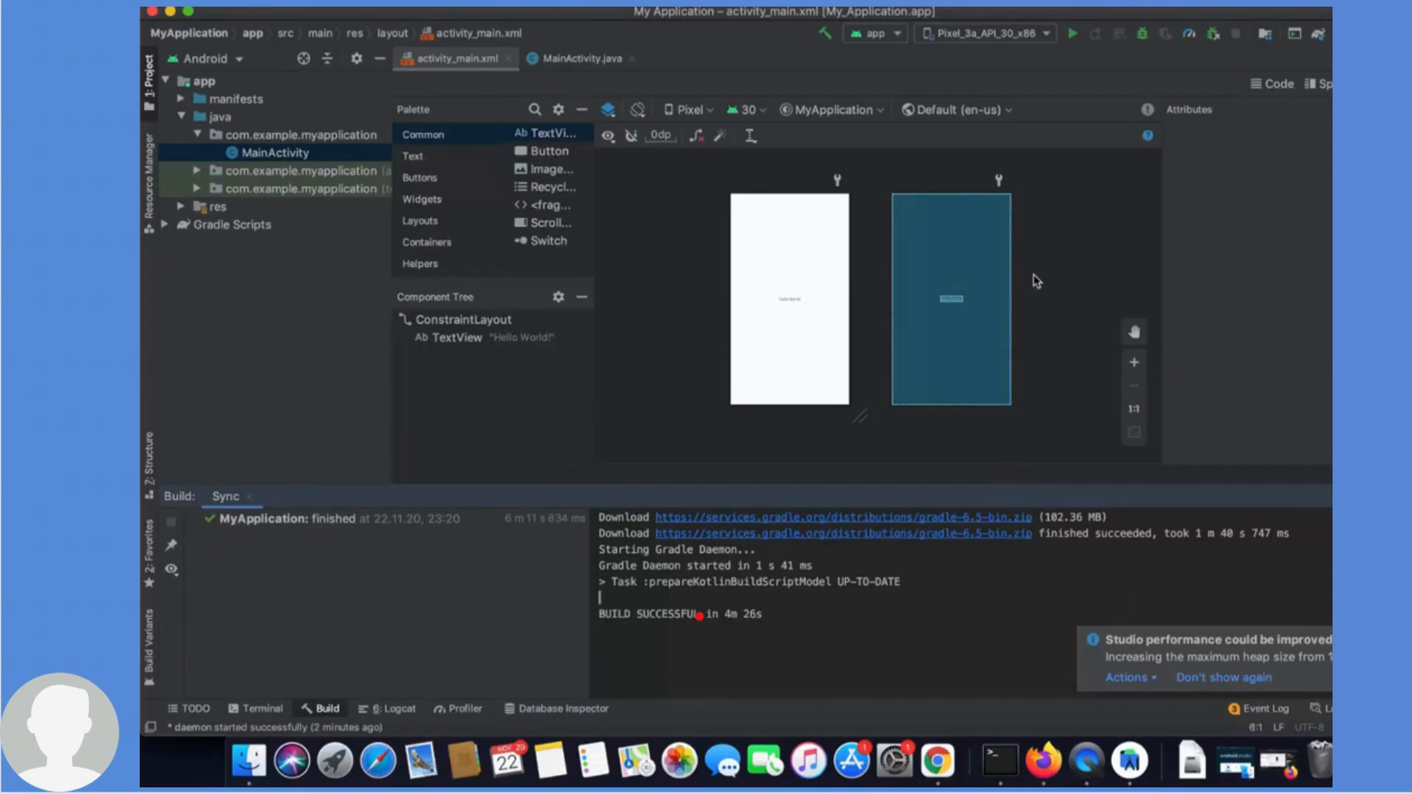
left_click(1072, 34)
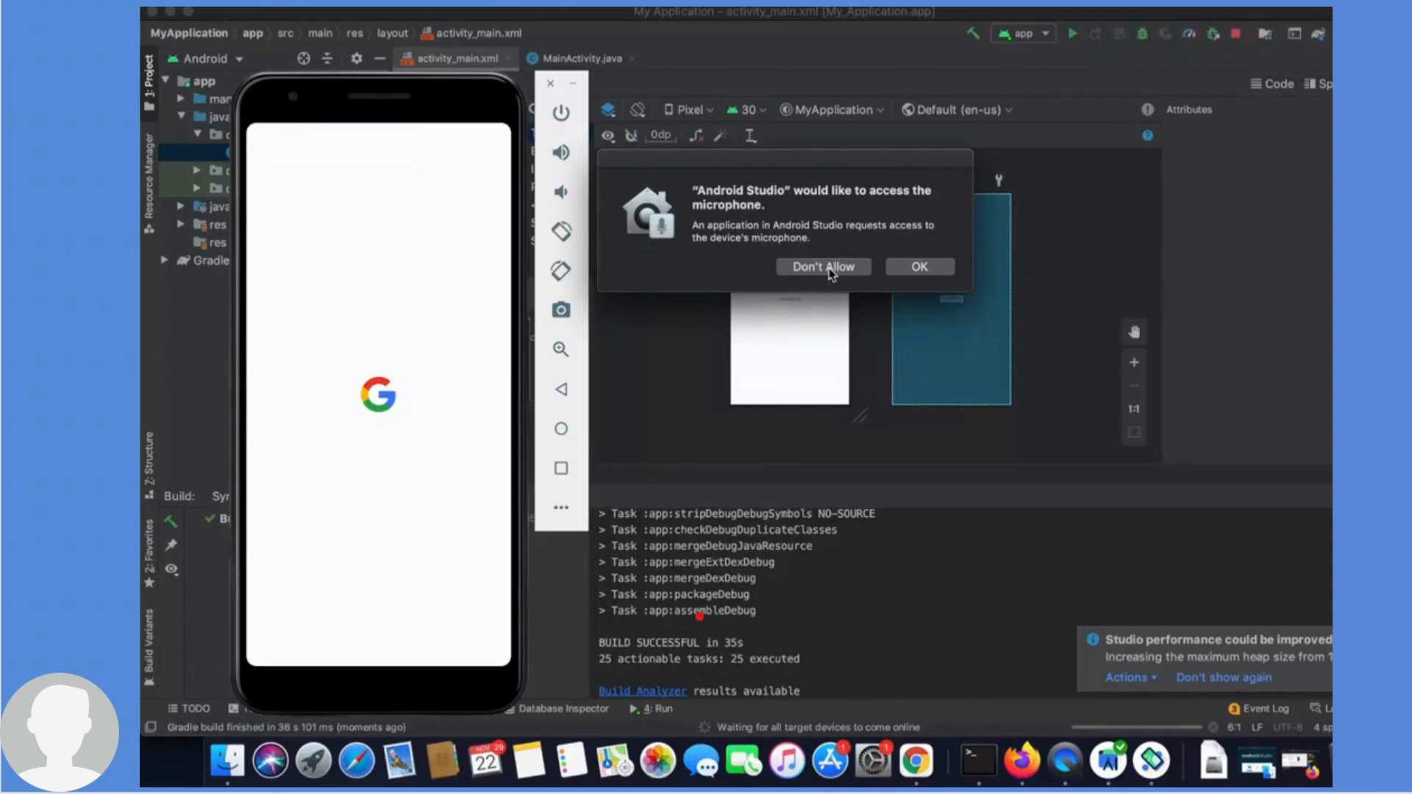
left_click(831, 274)
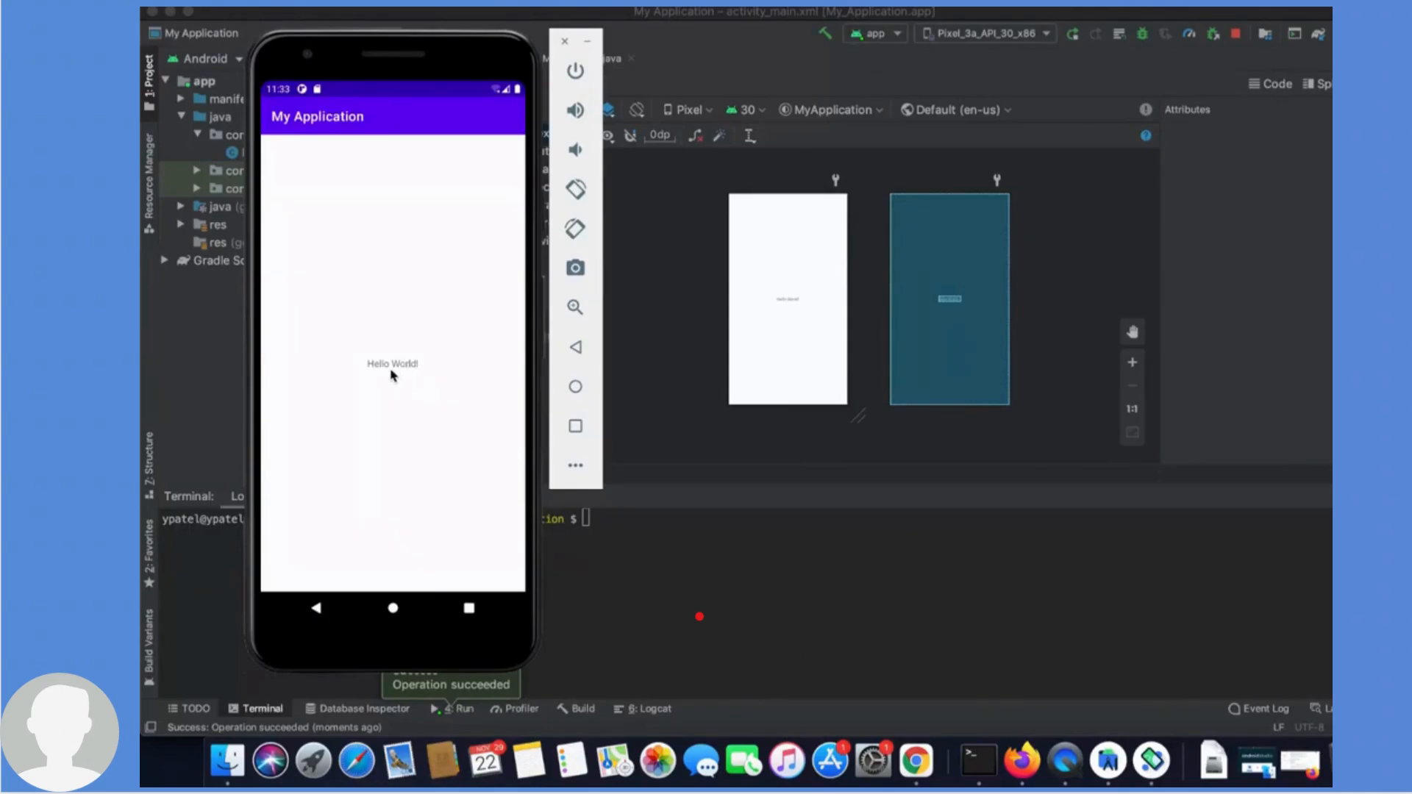
- Select the TextView in the layout and change its text attribute to "Hello From Android Studio!"
left_click(794, 315)
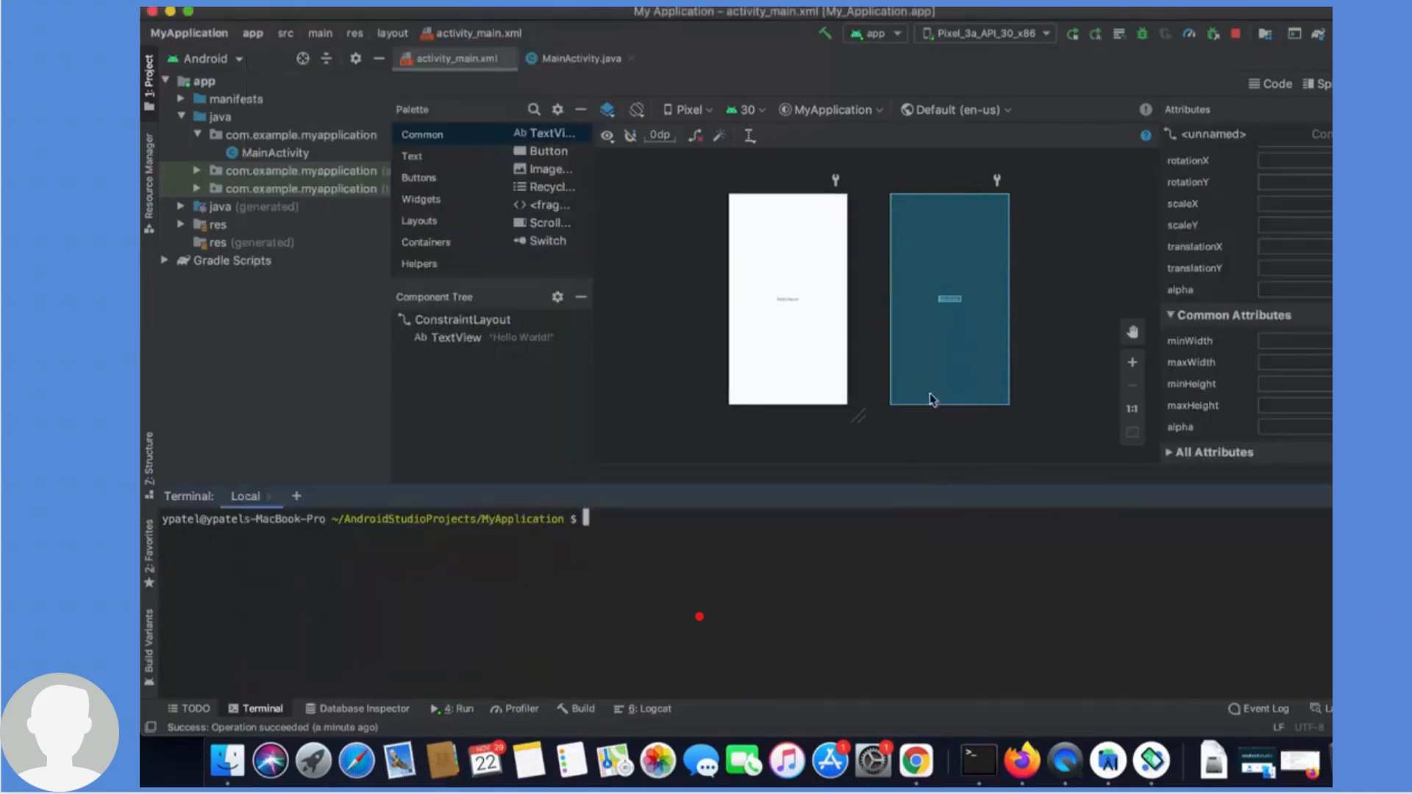
left_click(948, 307)
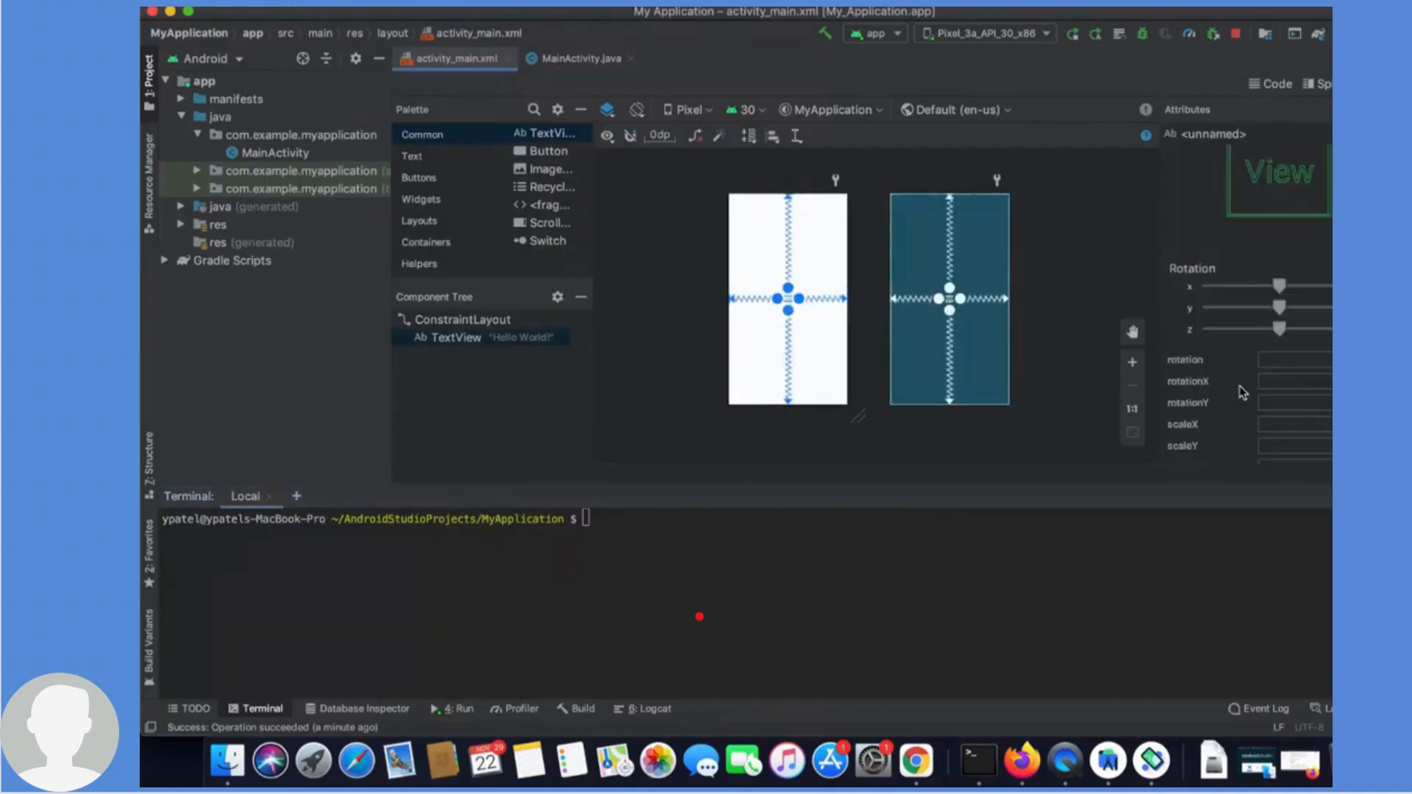
scroll(1243, 390, "down", 5)
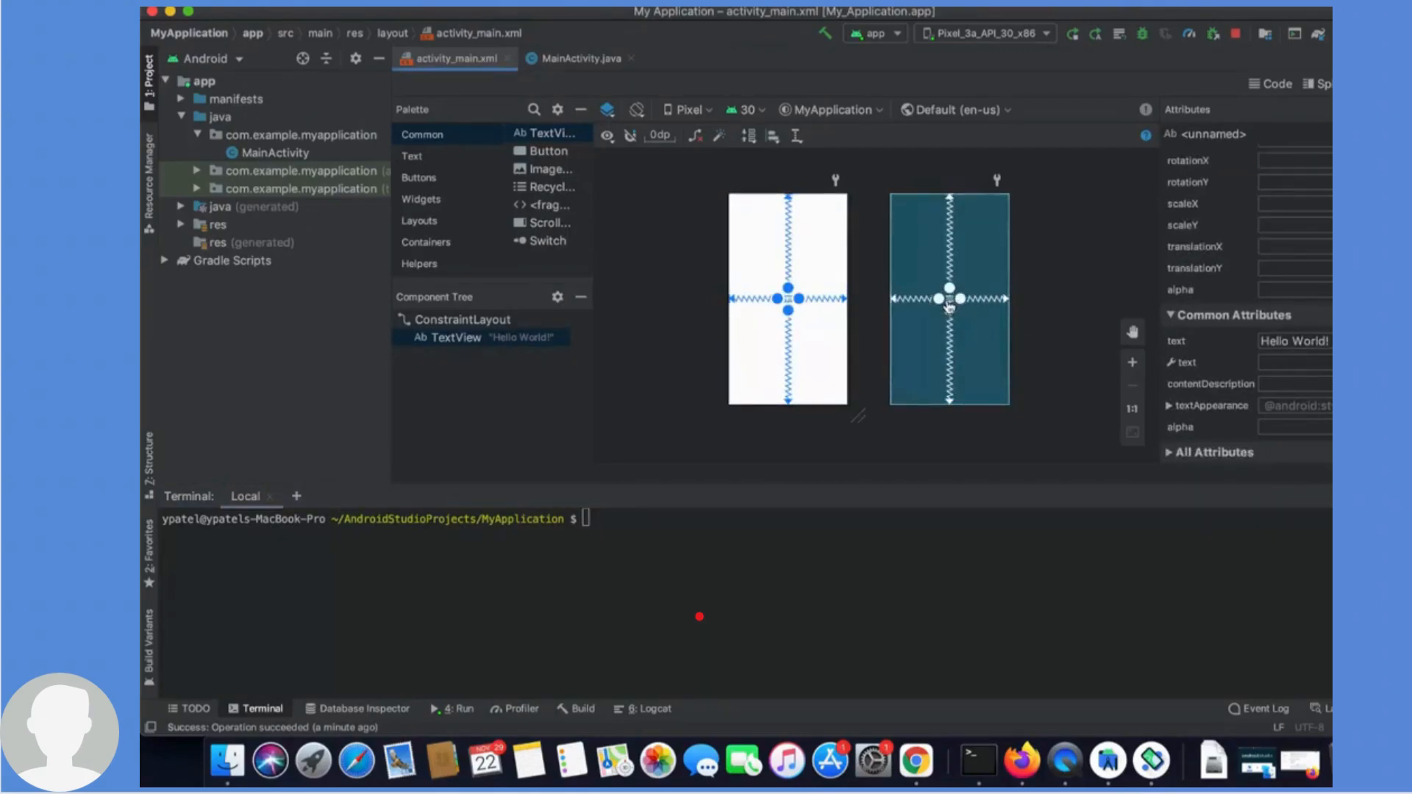
left_click(1328, 346)
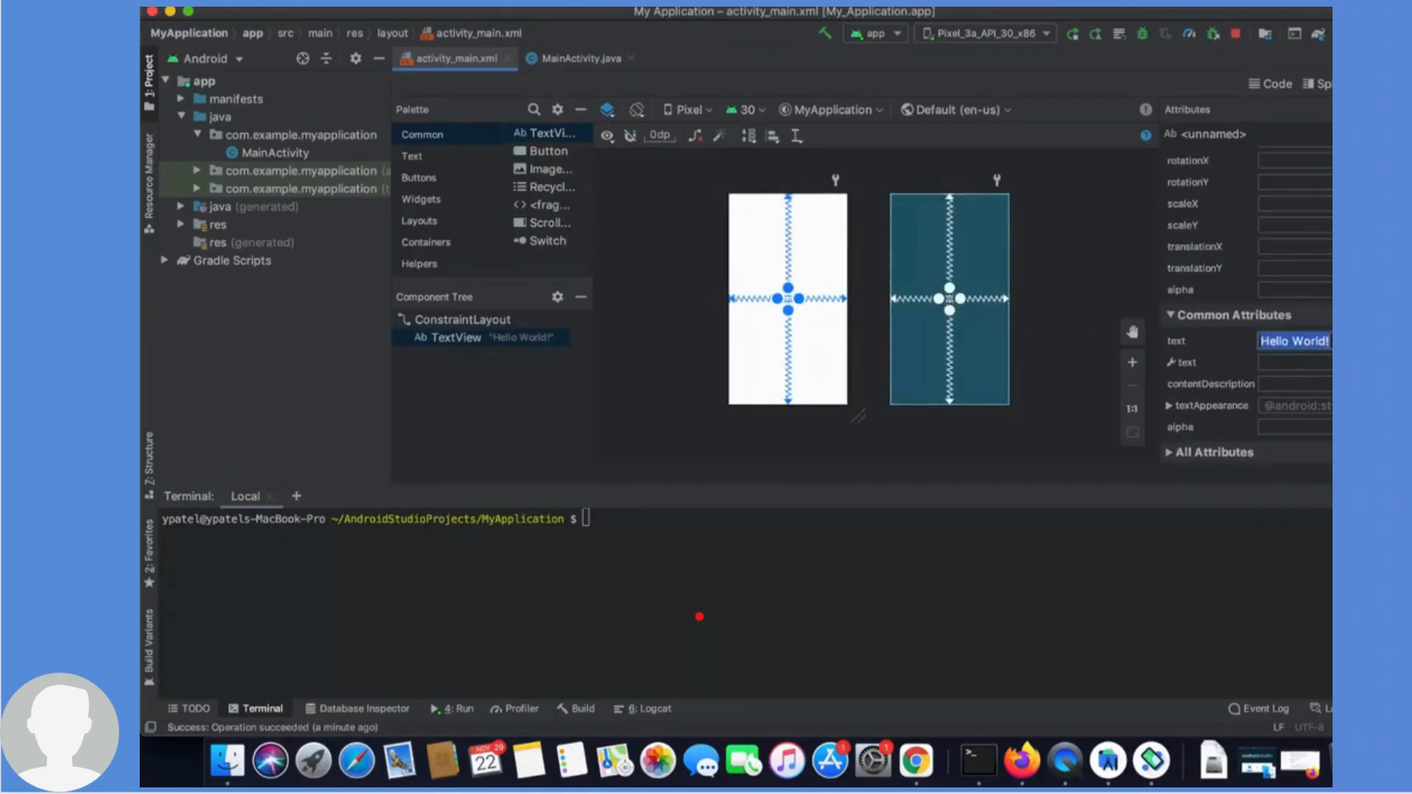
left_click(1325, 343)
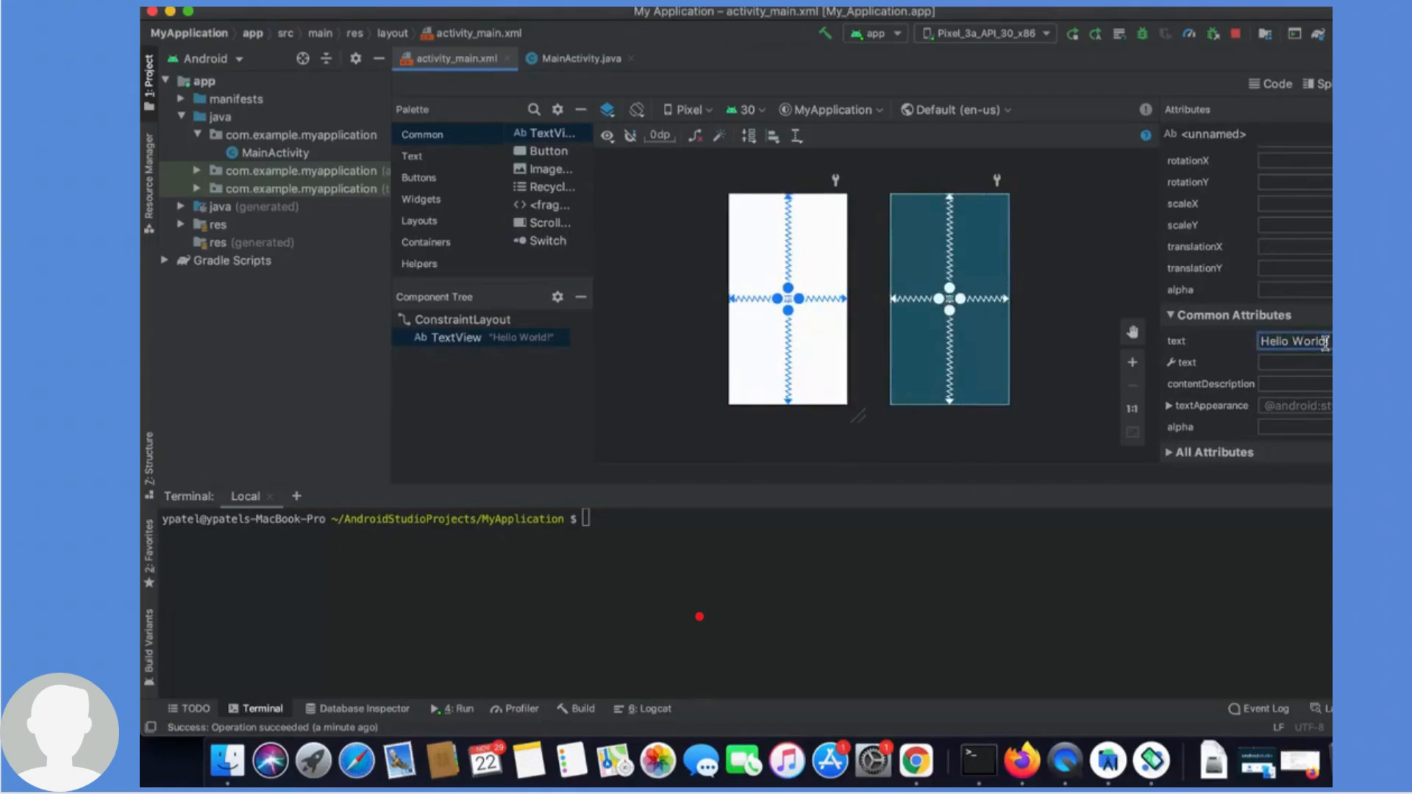
key("BackSpace")
key("BackSpace")
key("BackSpace")
key("BackSpace")
key("BackSpace")
key("BackSpace")
type("From Android Studio!")
left_click(1058, 258)
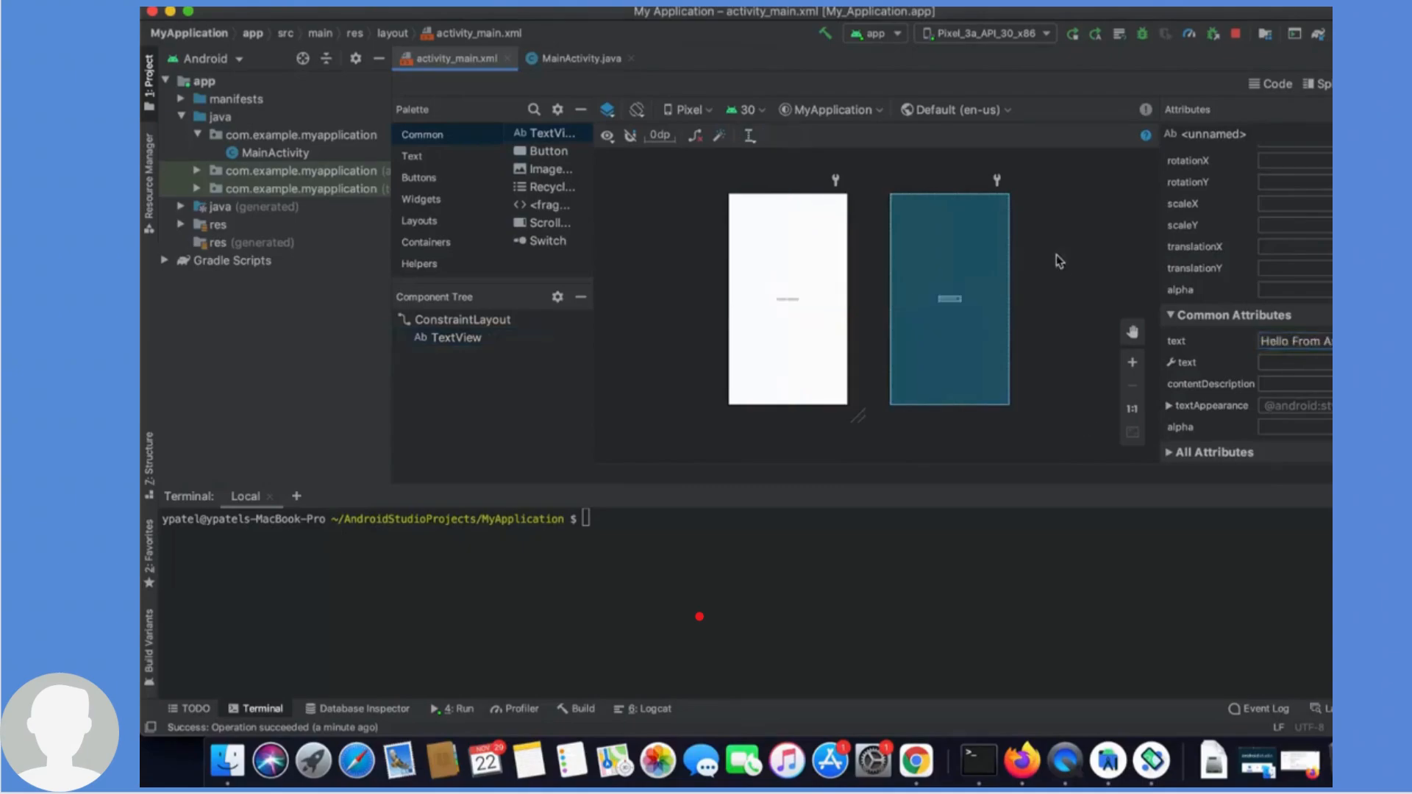
- Build the project and run the app again on the emulator
left_click(825, 35)
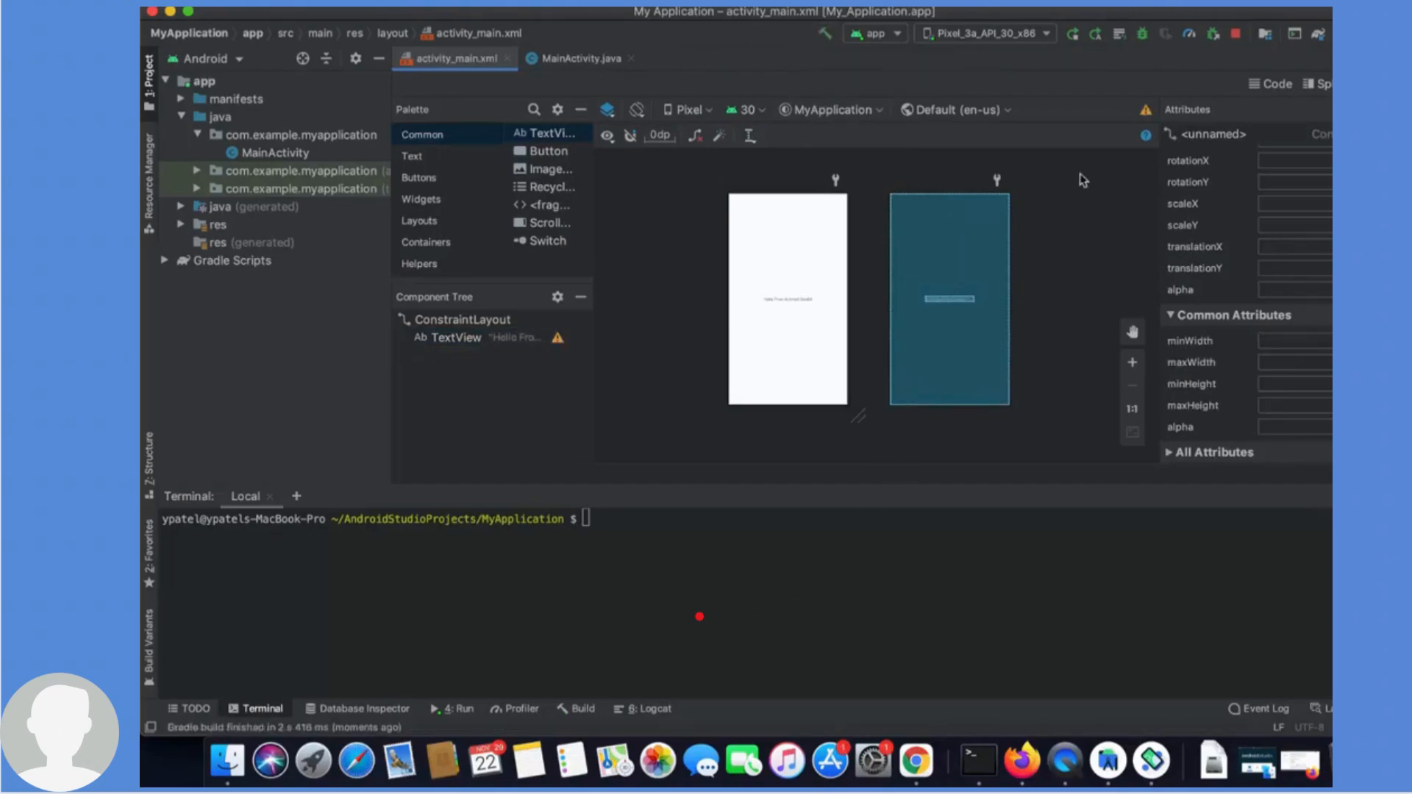
left_click(1074, 37)
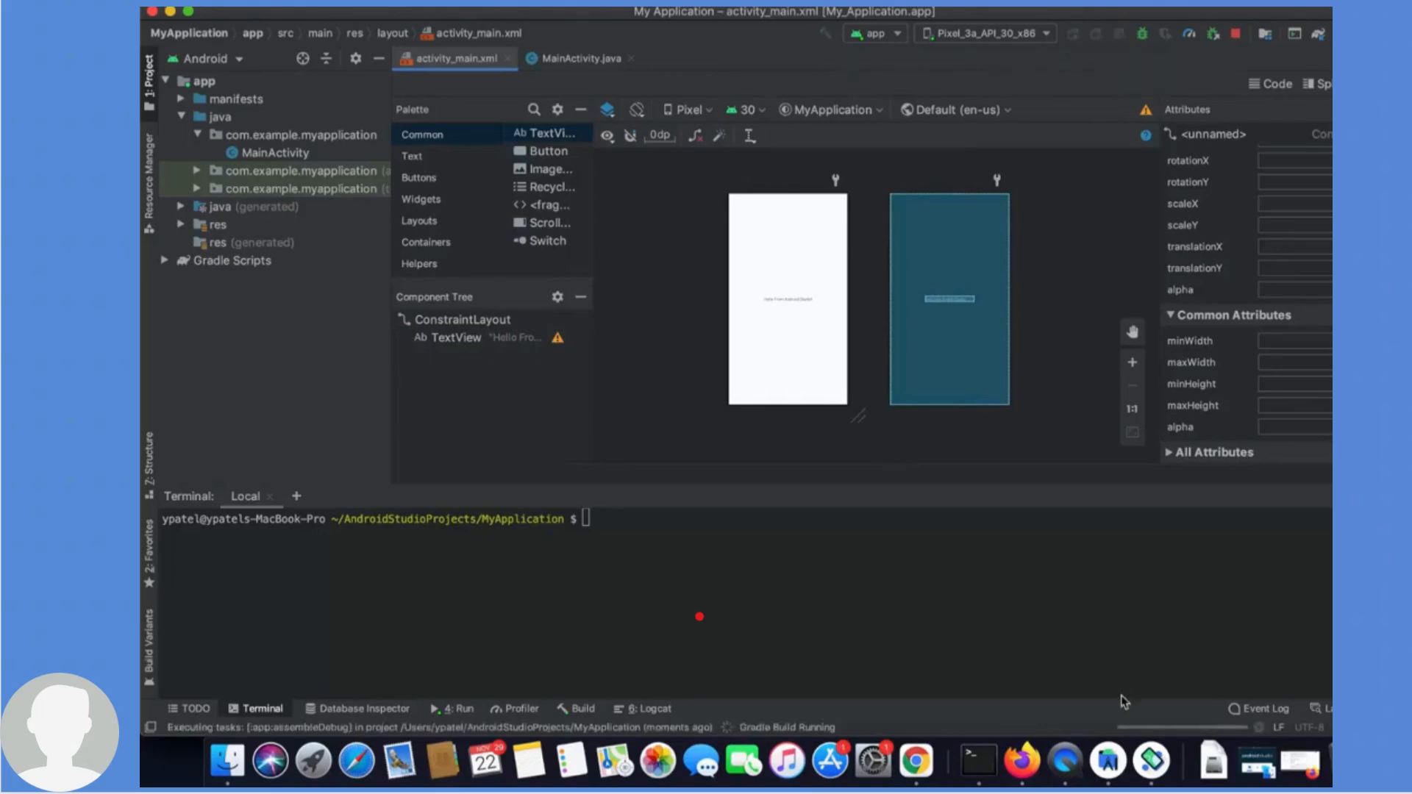